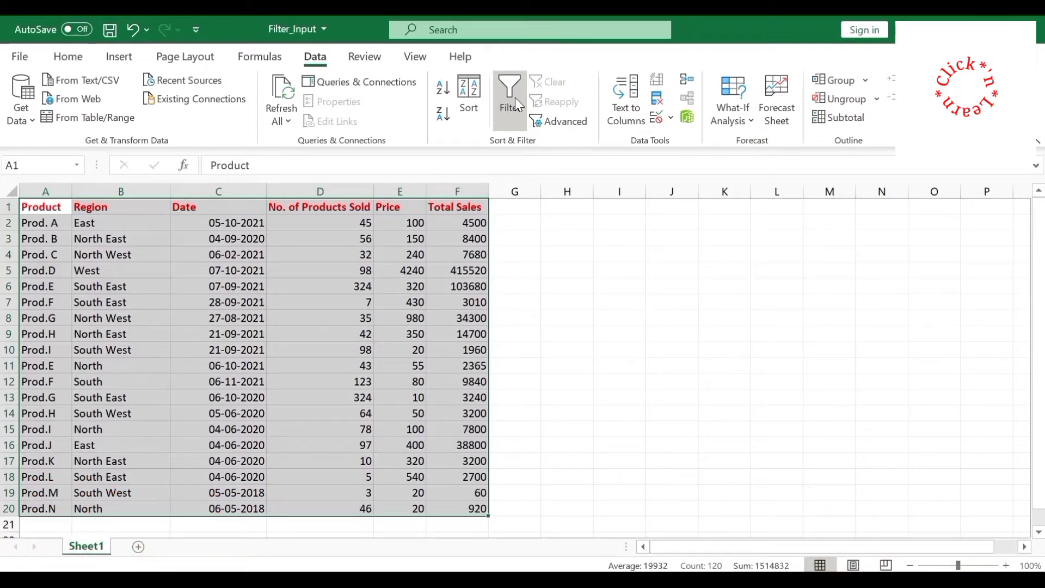
Step: Add filter controls to the header row of the product sales table A1:F20
key(alt)
key(a)
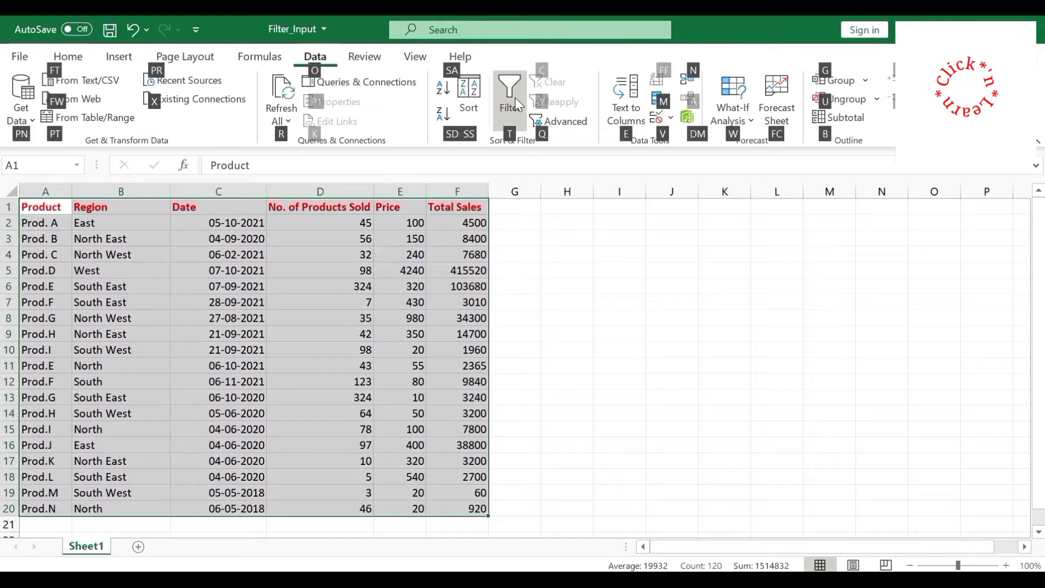
key(t)
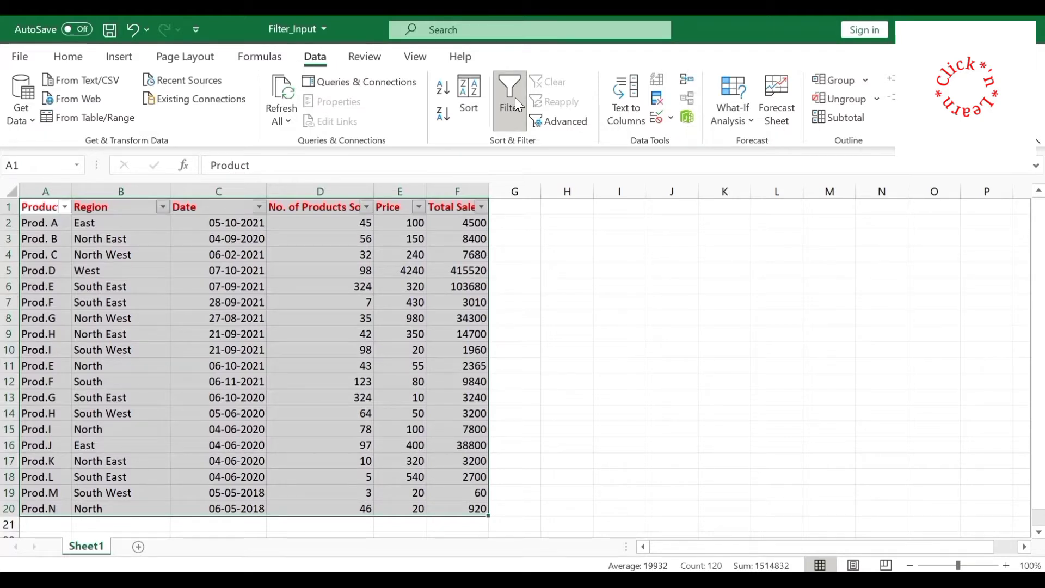
click(39, 206)
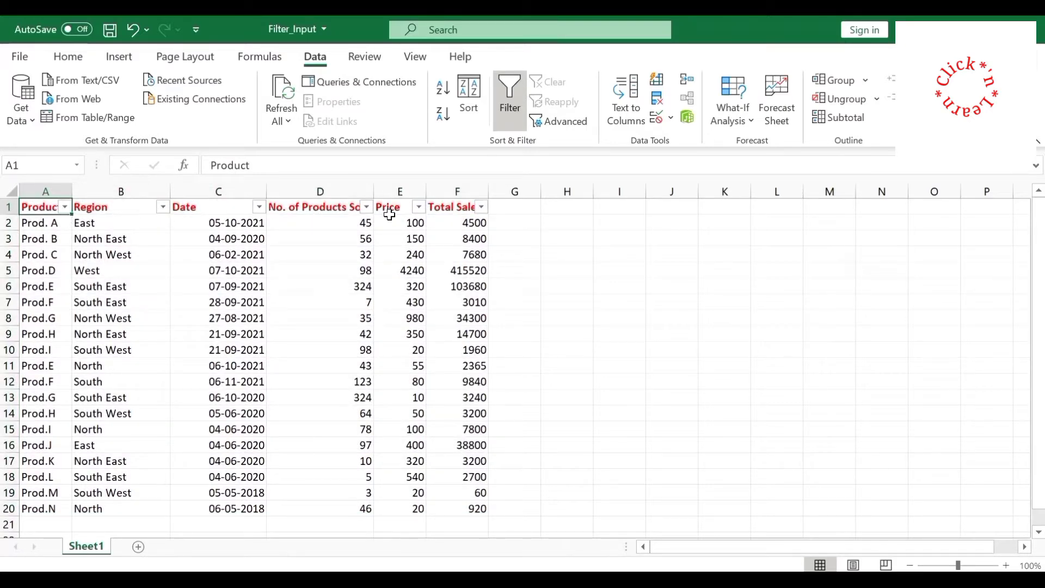
Step: Filter the Region column so that only East rows are shown
click(163, 208)
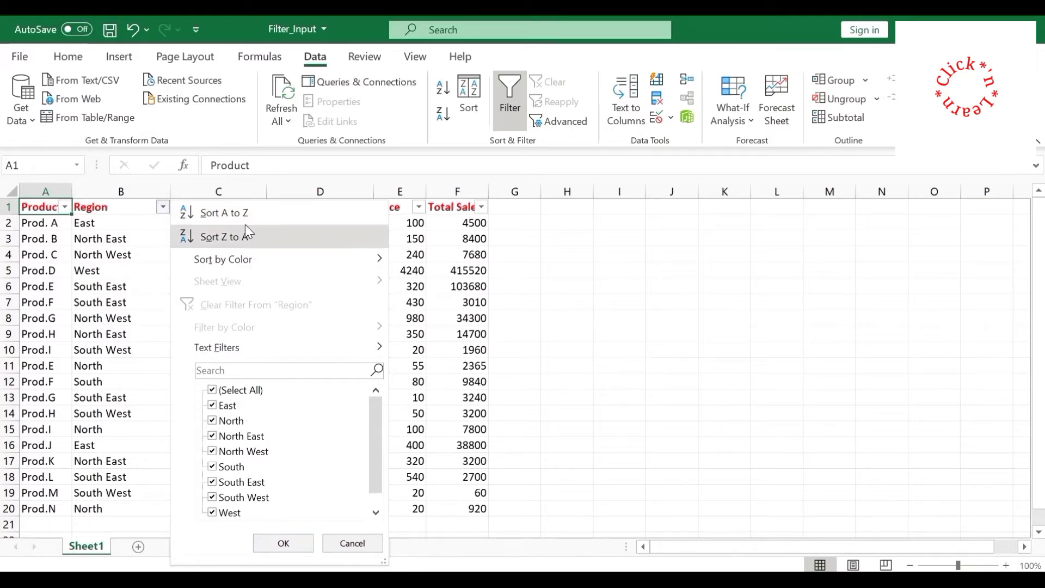
mouse_move(253, 259)
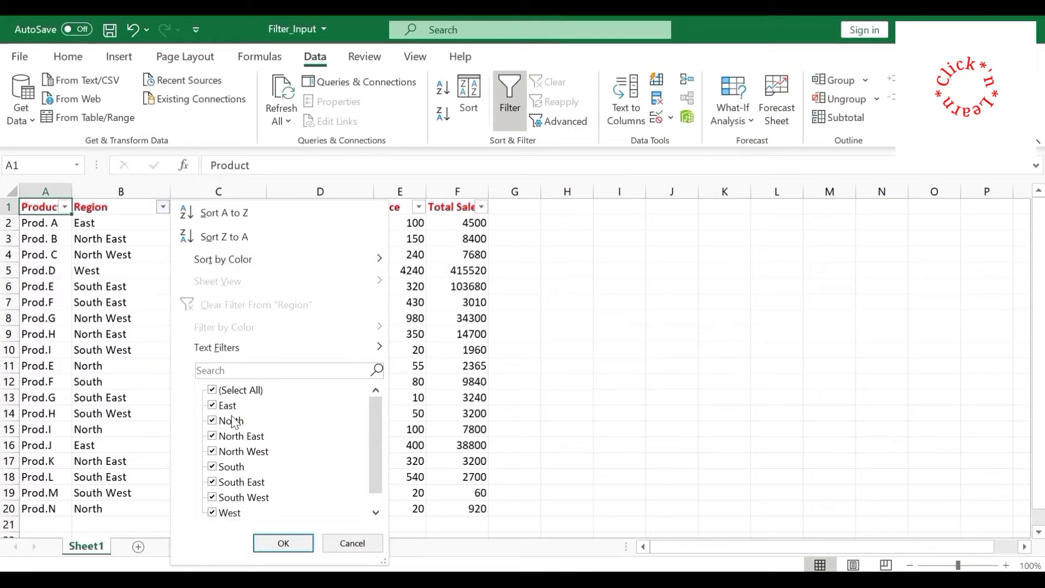
click(214, 393)
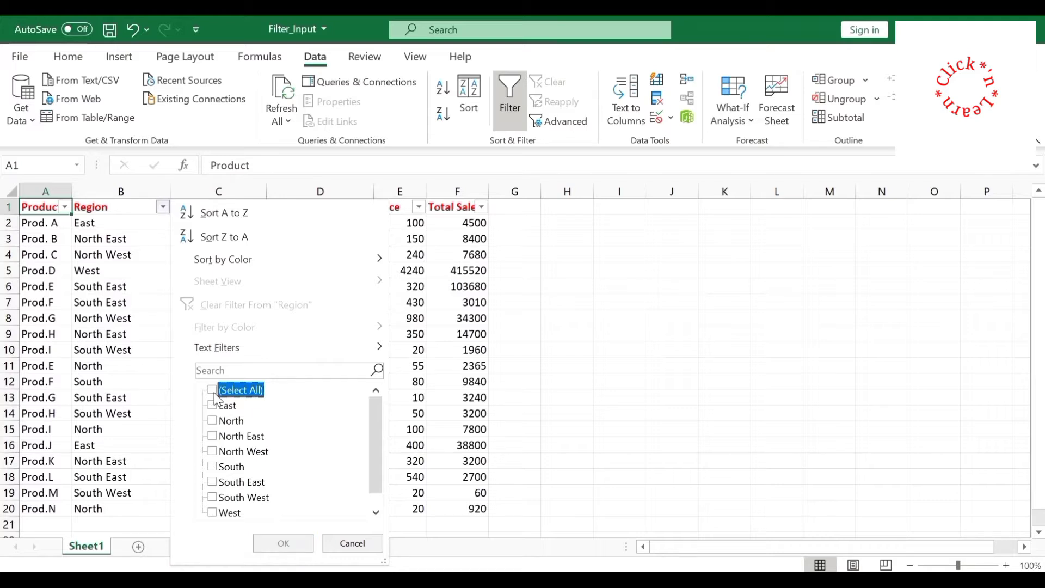
click(214, 406)
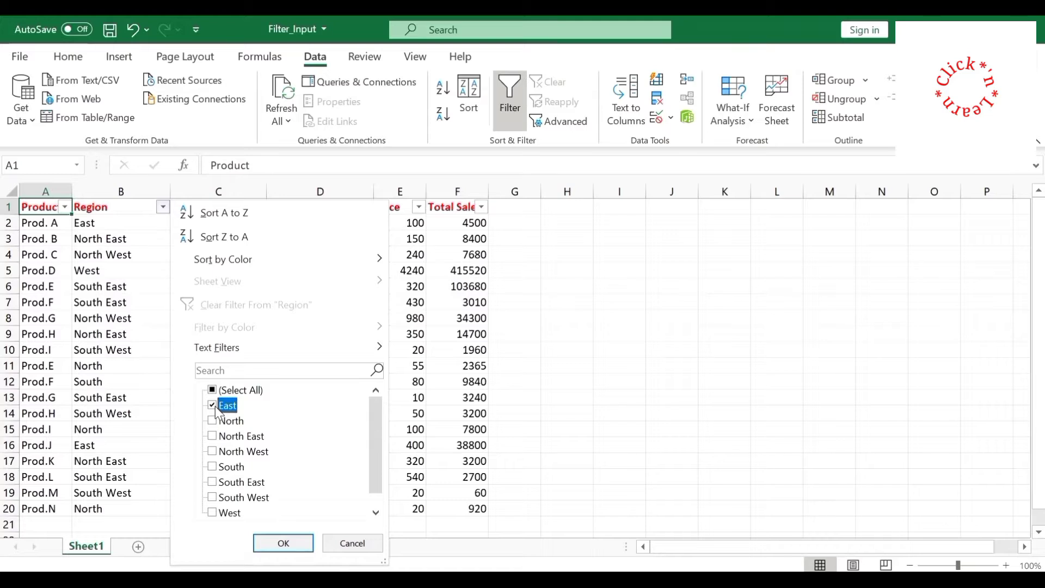
click(272, 543)
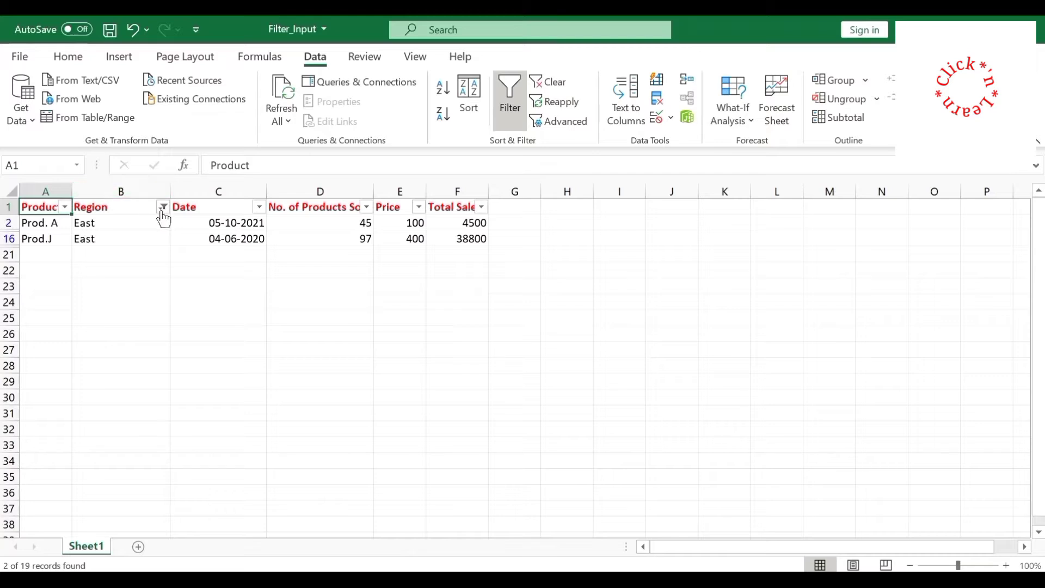
Step: Narrow the filtered rows further by showing only the value 38800 in the Total Sales column
mouse_move(163, 219)
click(481, 207)
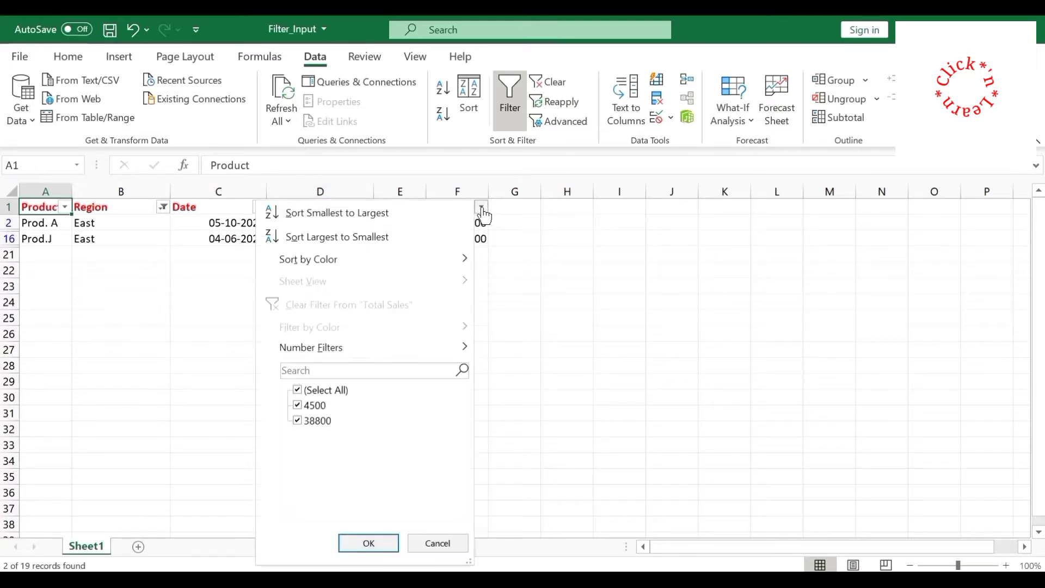
click(296, 391)
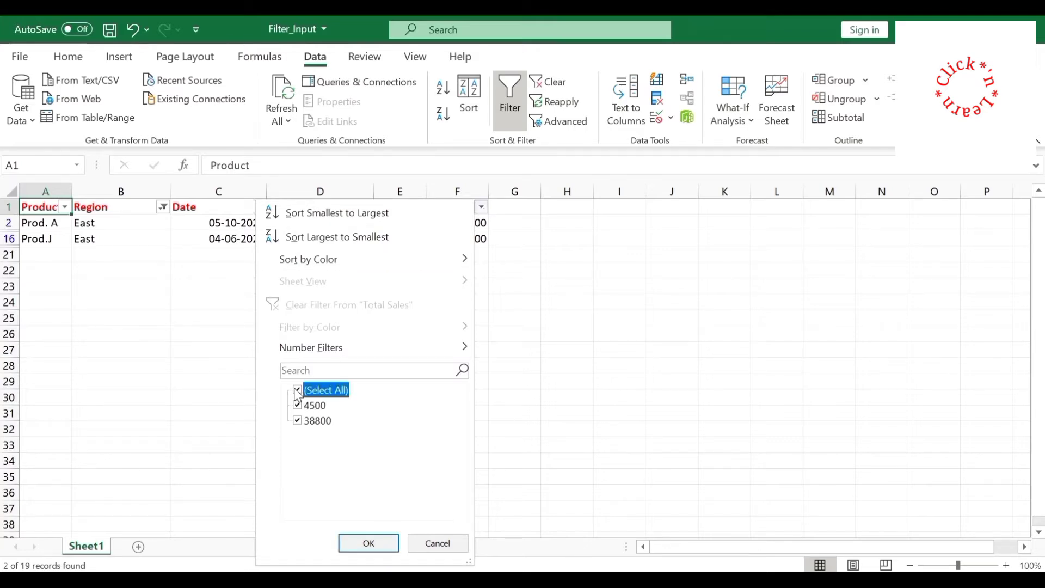
click(301, 419)
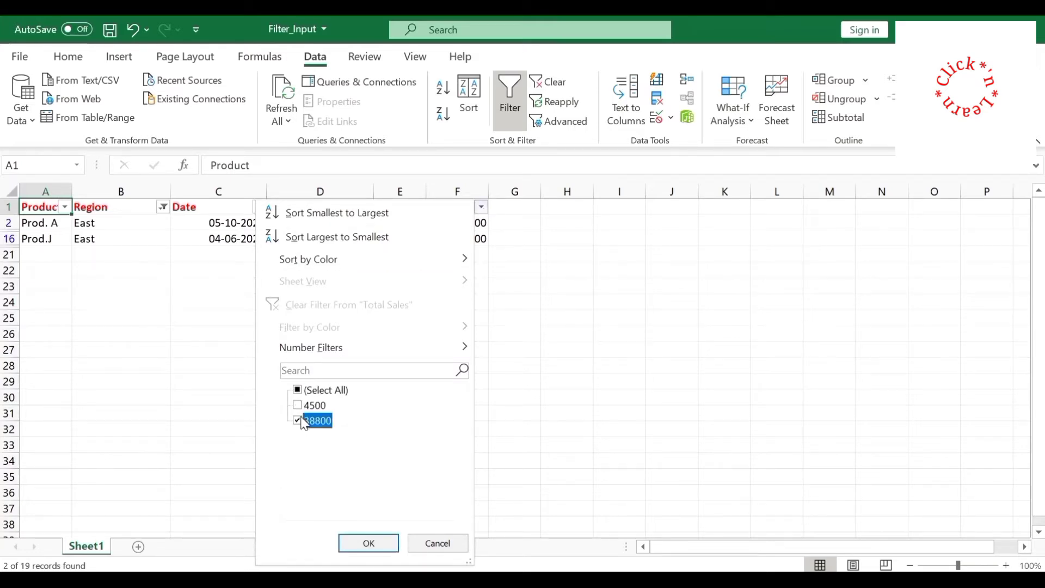
click(361, 544)
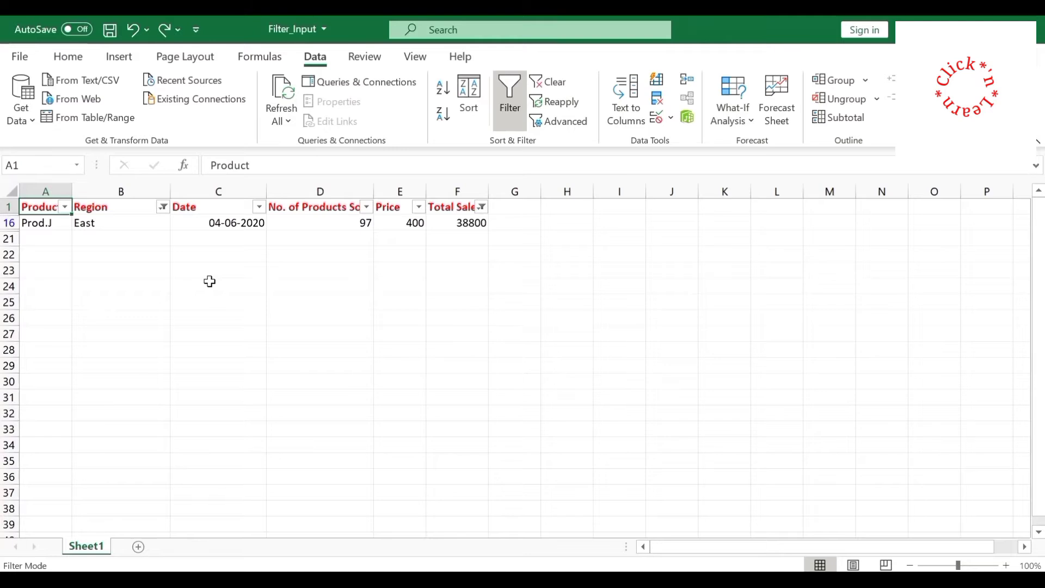
Step: Clear all filters and apply a text filter showing only Region values that contain East
key(alt+a)
key(c)
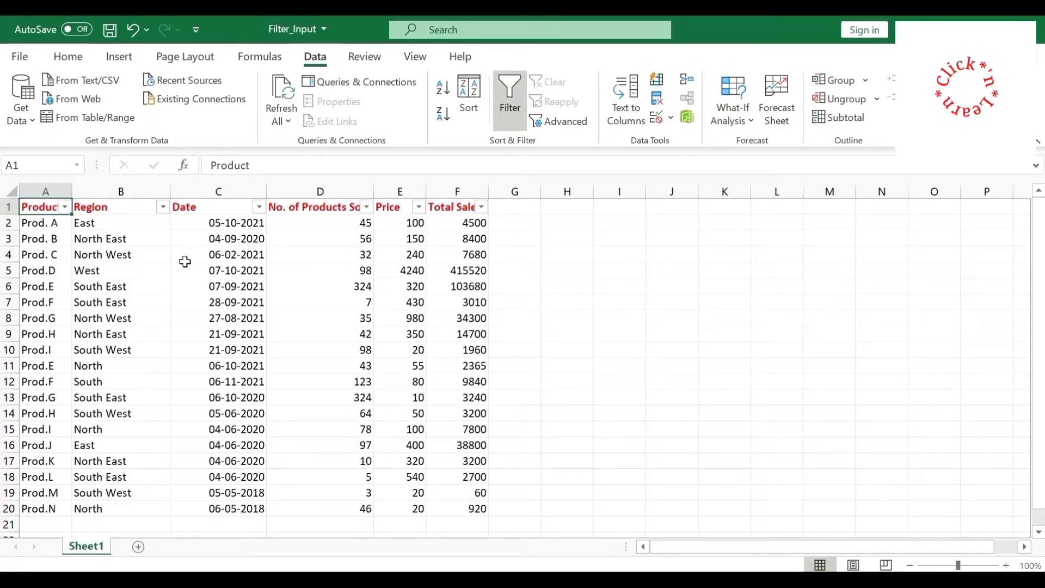
click(163, 207)
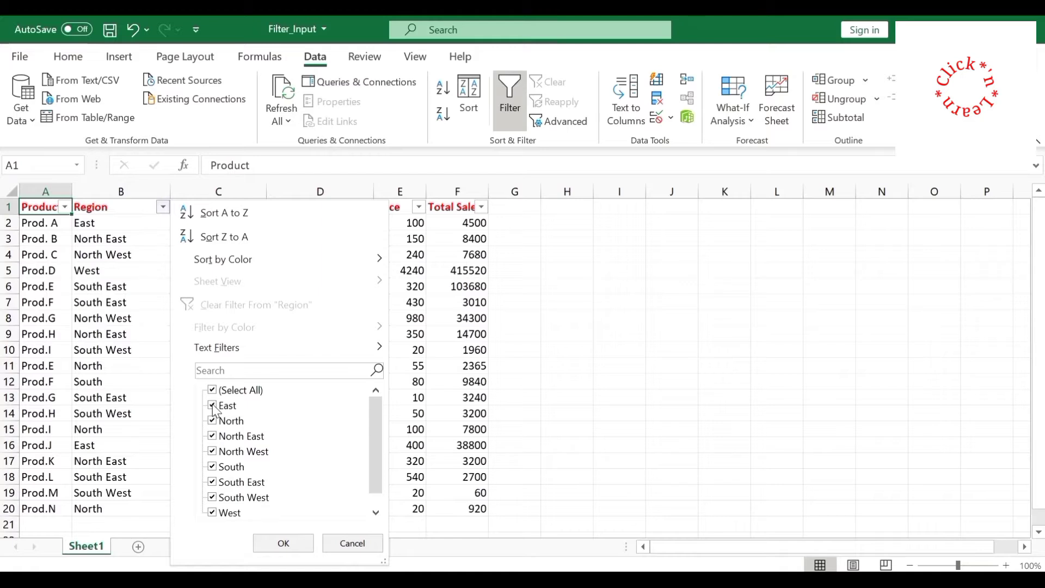
mouse_move(267, 346)
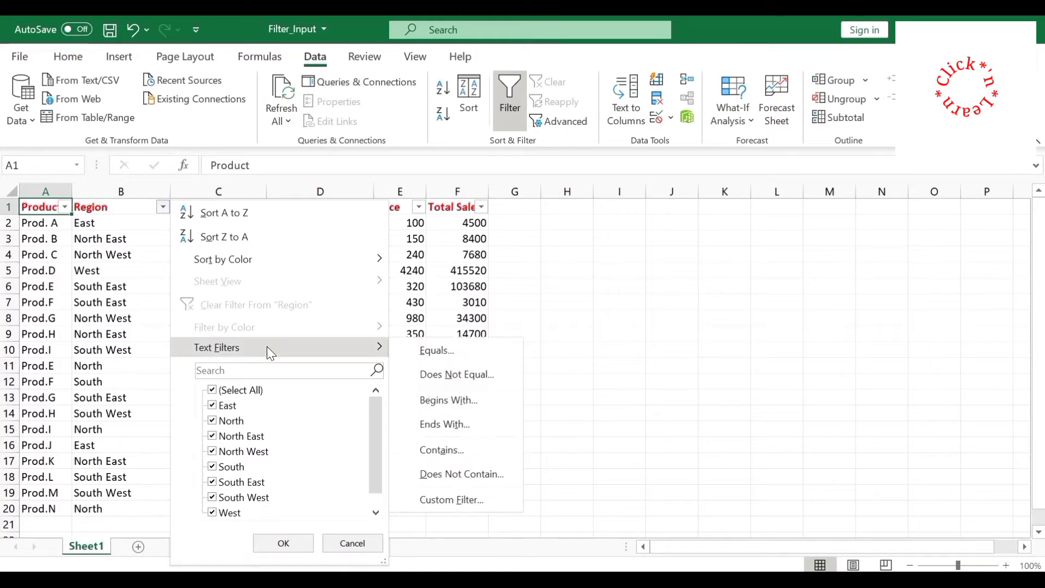
click(471, 456)
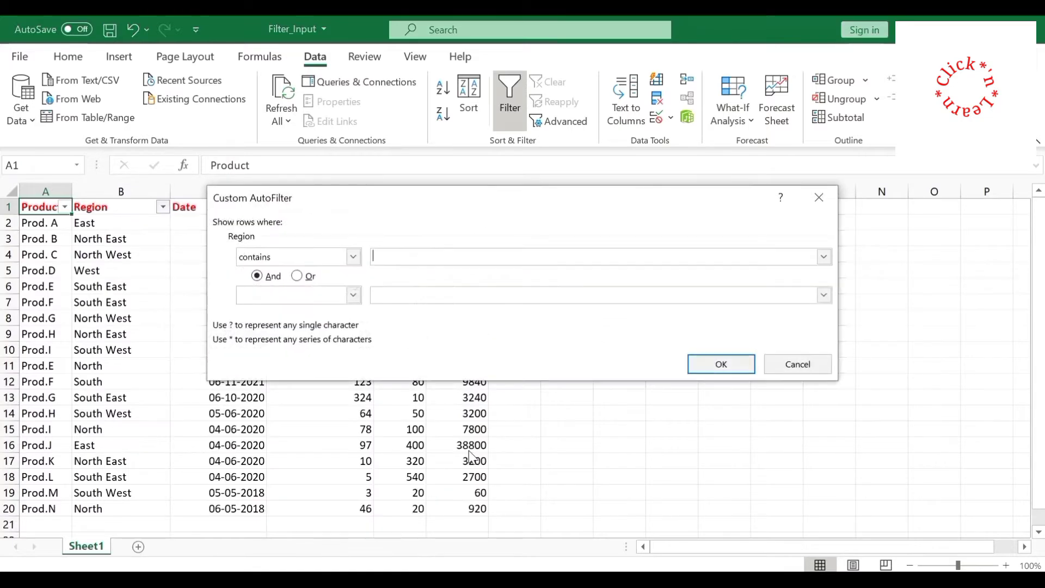
text(East)
click(354, 295)
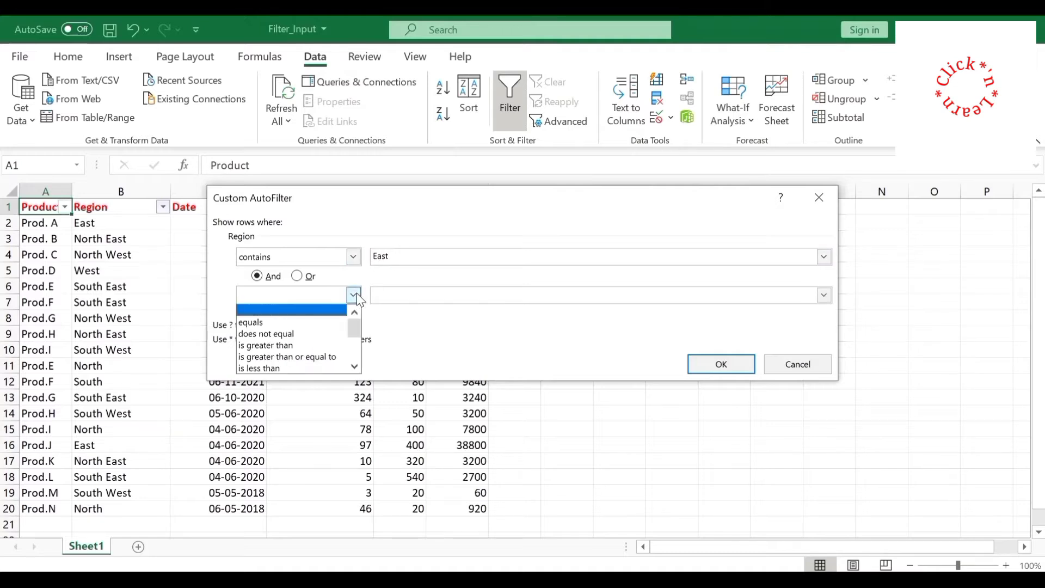
scroll(356, 351, down, 3)
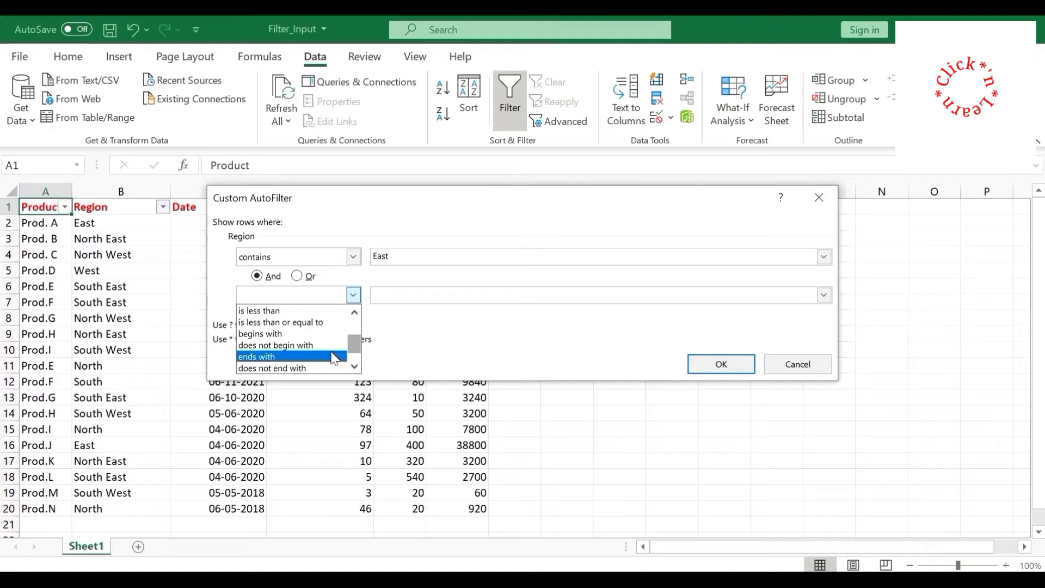
click(405, 297)
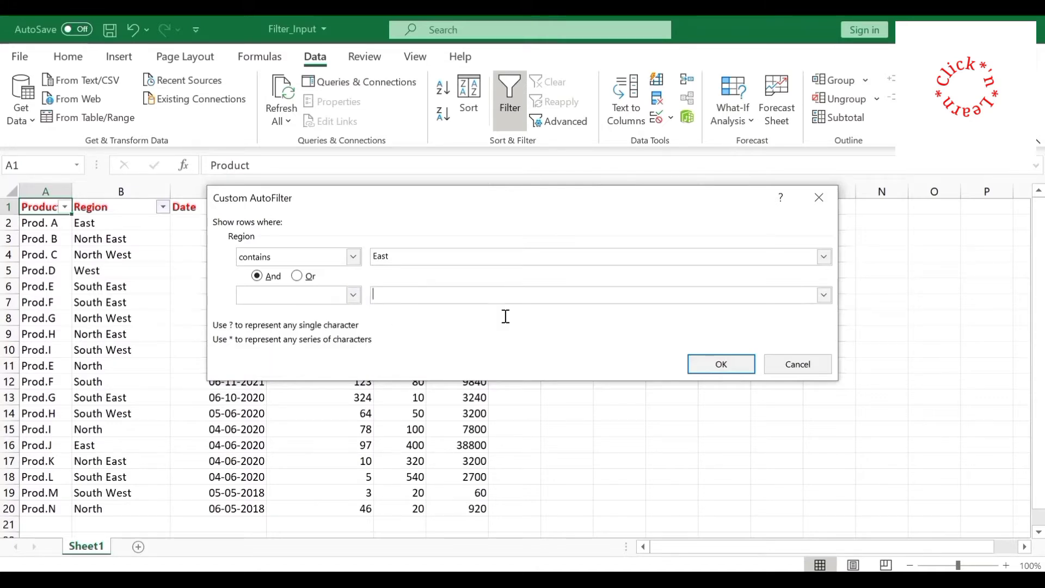
click(717, 364)
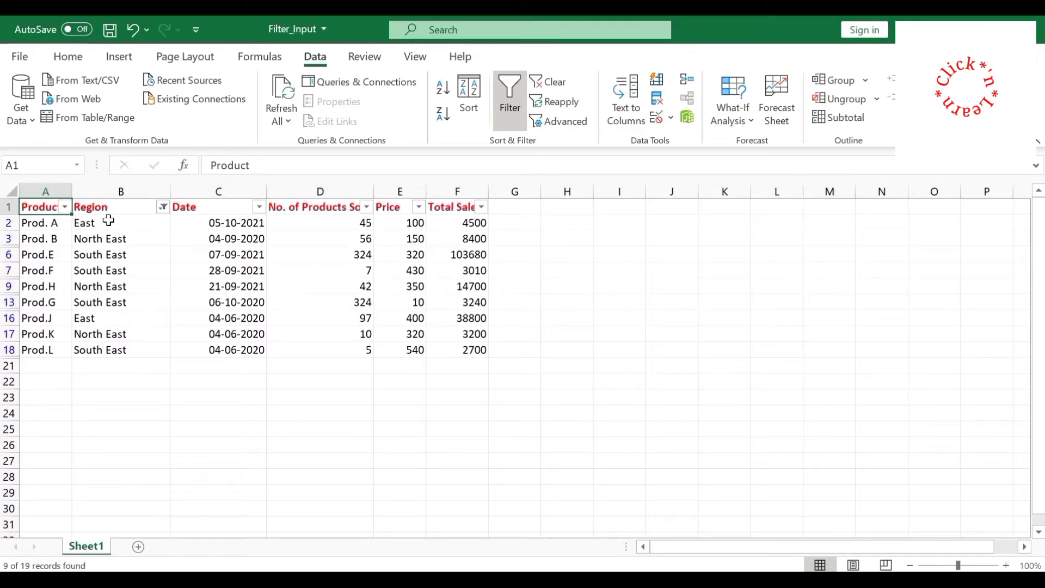
drag(111, 221, 105, 343)
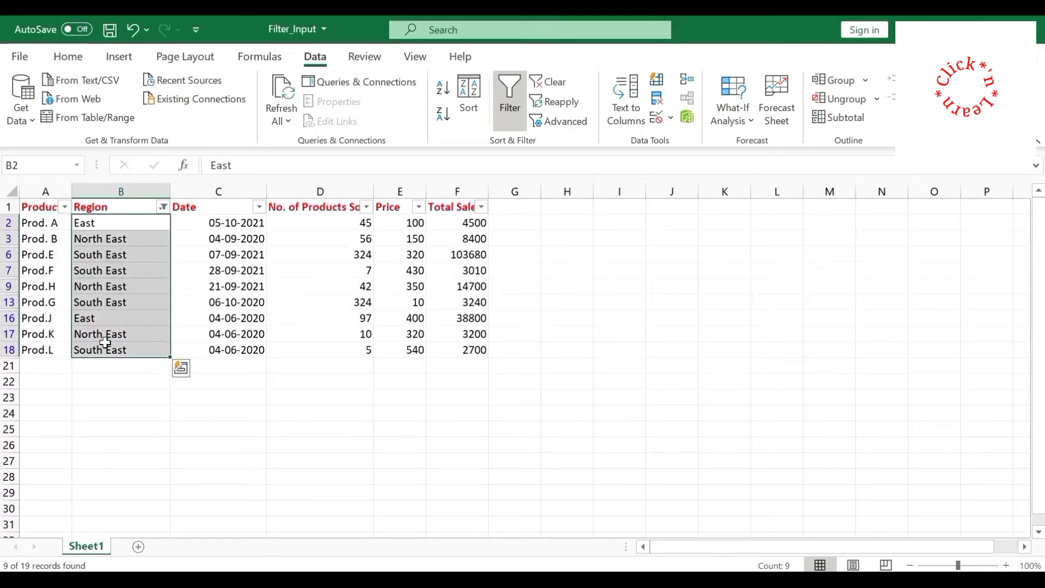
Step: Search the Region column's filter values for East without applying a new filter
click(162, 207)
mouse_move(216, 352)
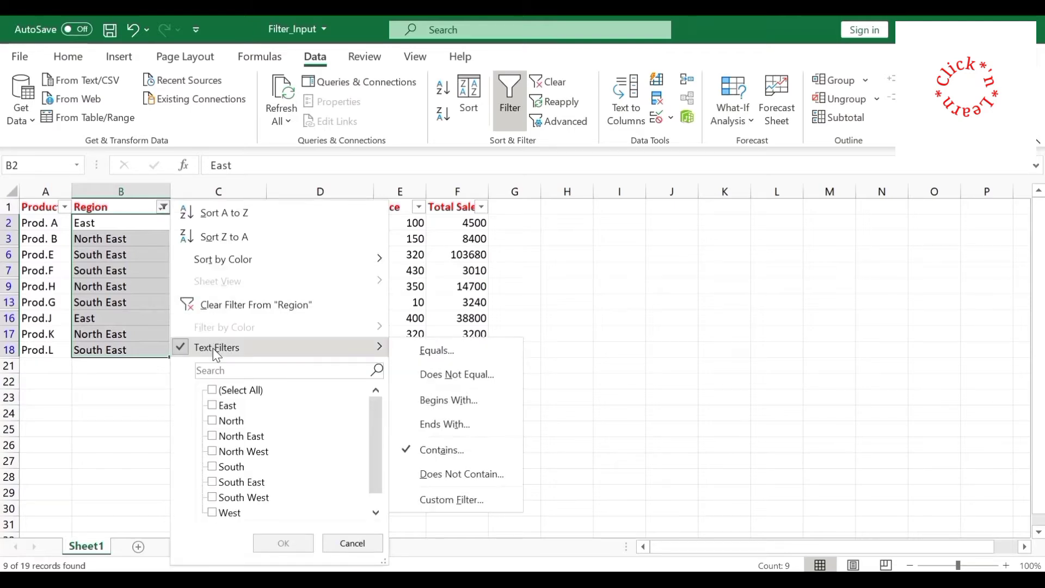
click(323, 372)
text(East)
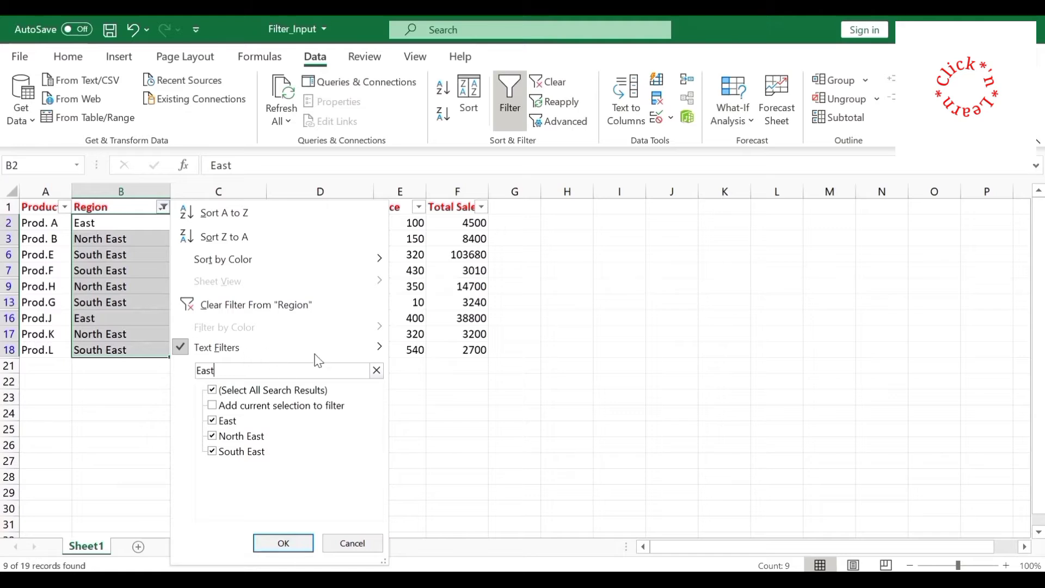
click(376, 373)
click(351, 543)
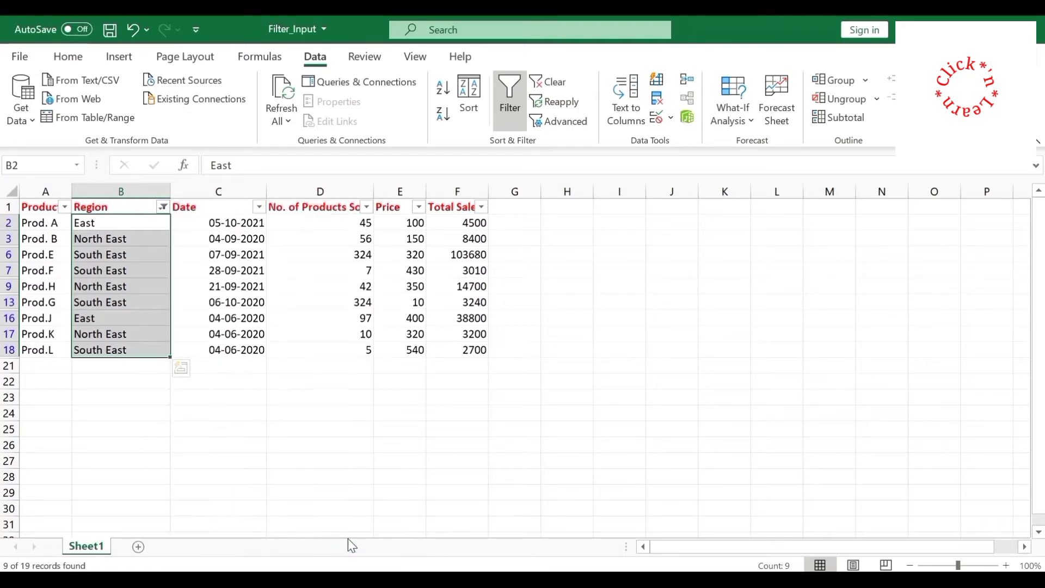
Step: Clear the filter from the Region column and check its filter options
click(204, 224)
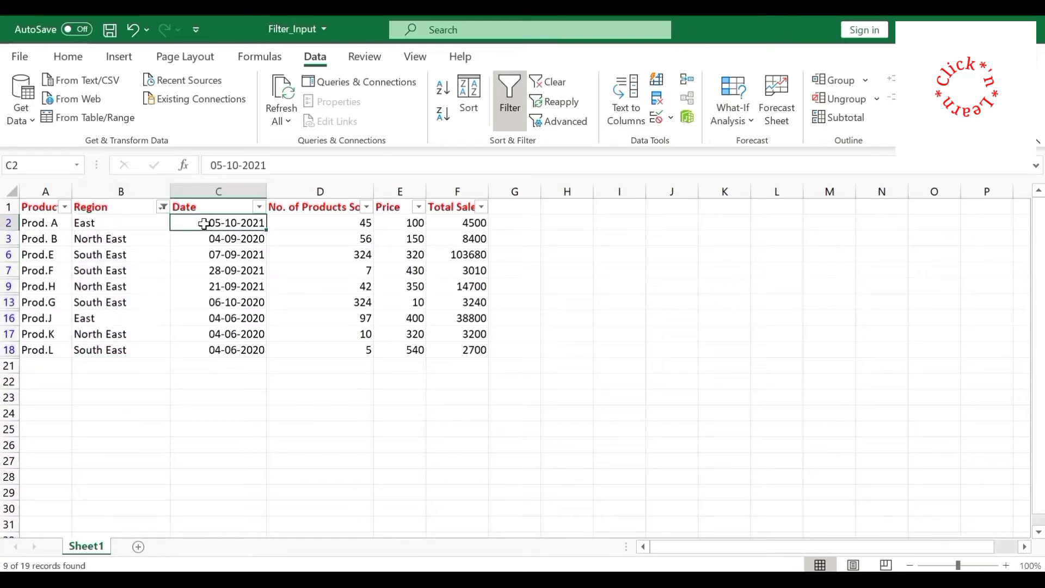
click(162, 207)
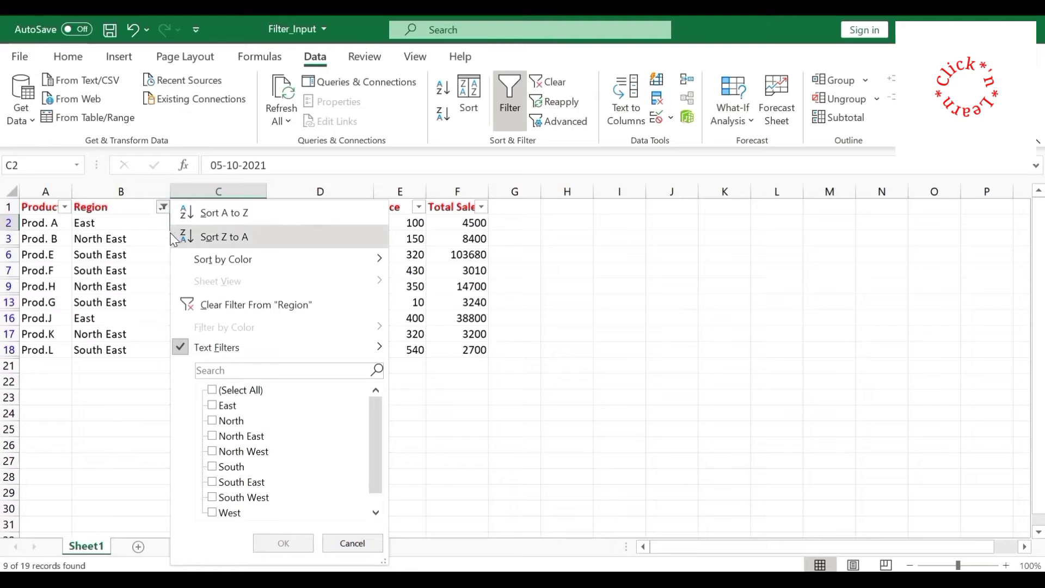
click(302, 317)
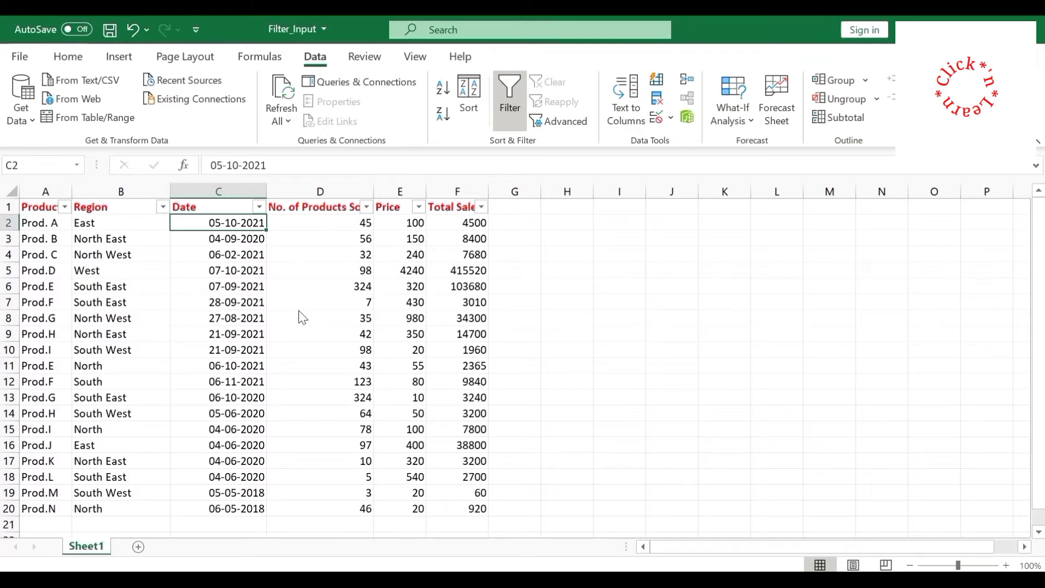
click(163, 207)
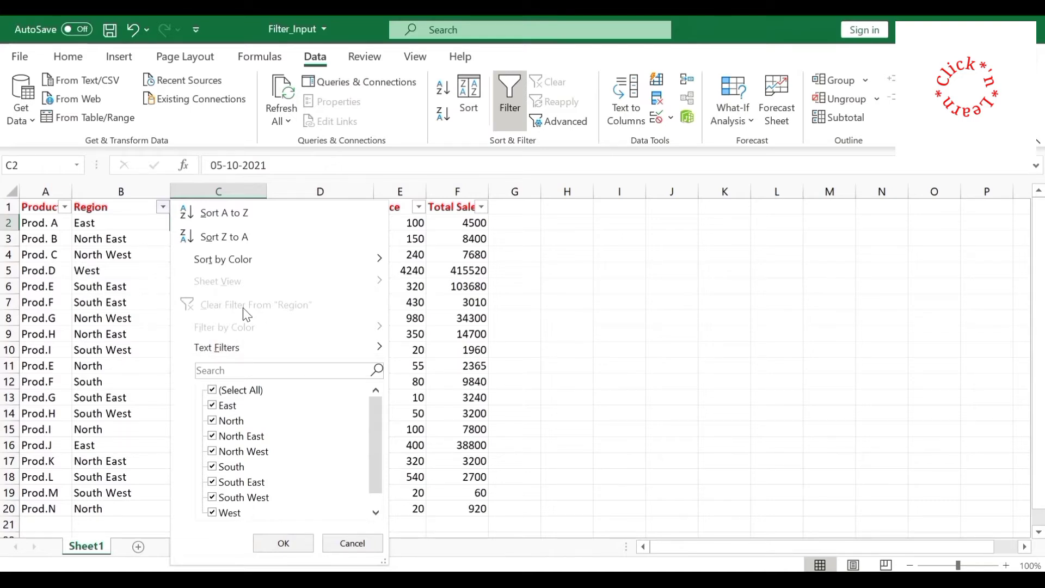
click(163, 207)
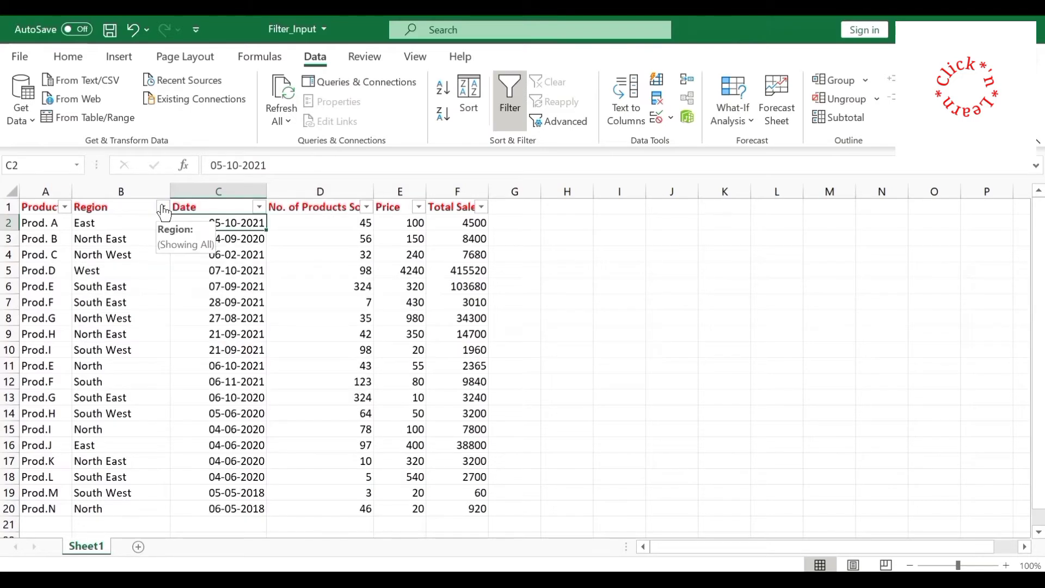
Step: Filter the Date column to dates between 1-4-20 and 31-3-21, and select the filtered dates
click(258, 208)
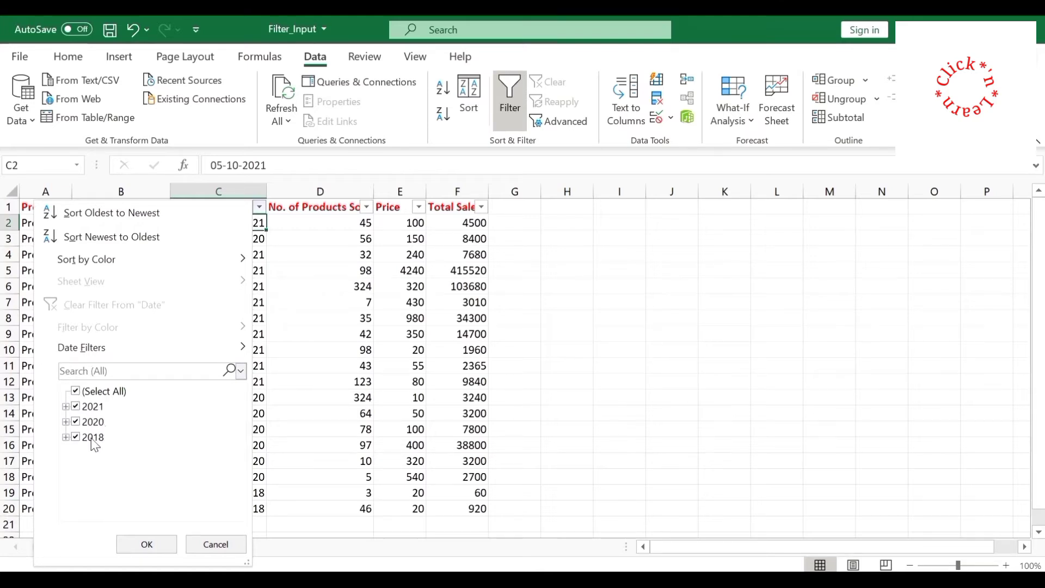
mouse_move(142, 350)
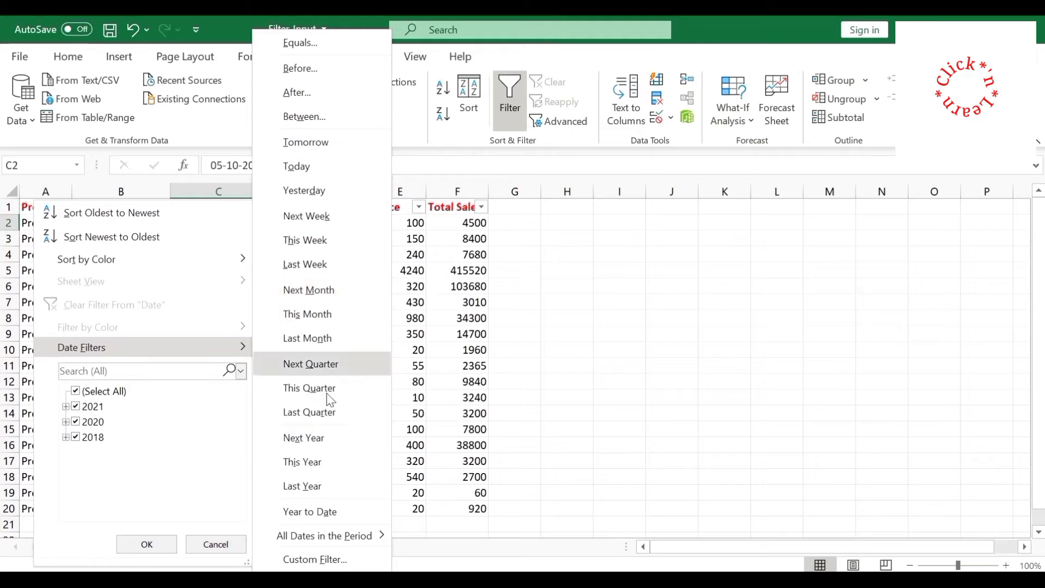
click(341, 123)
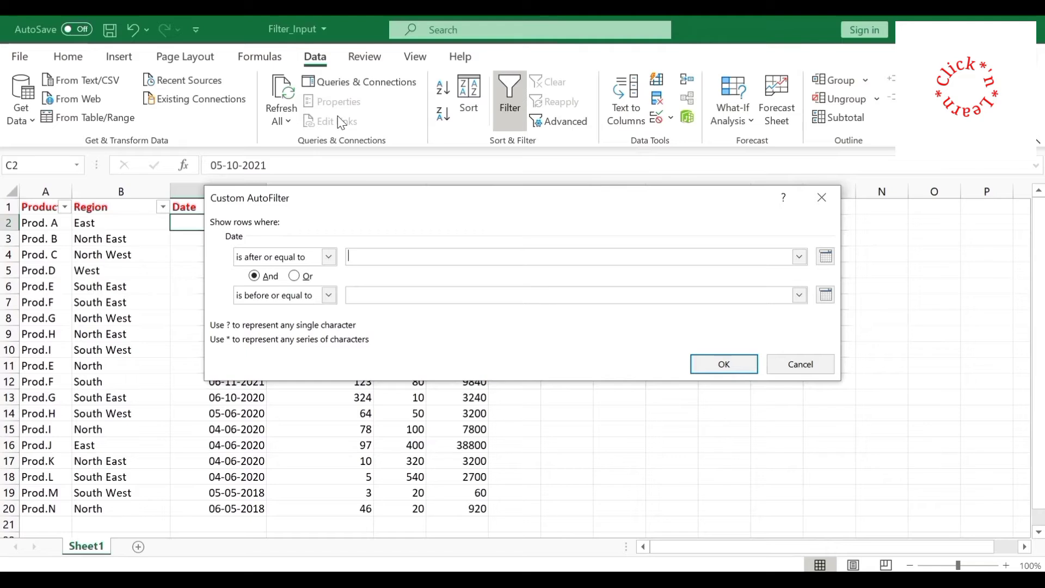
text(1-)
text(4-20)
text(31-3-2)
text(1)
click(751, 365)
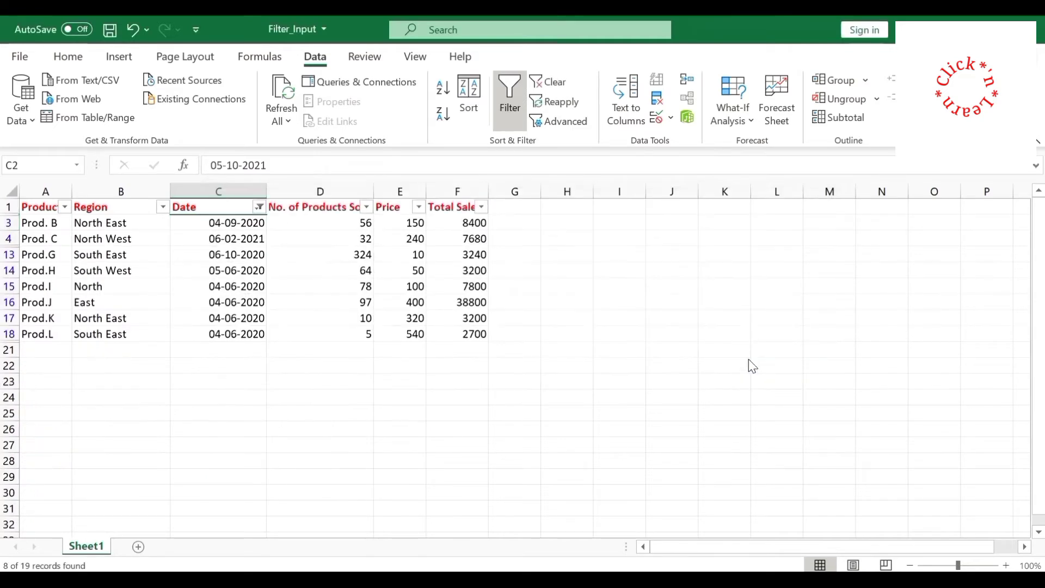
click(193, 220)
drag(193, 221, 199, 341)
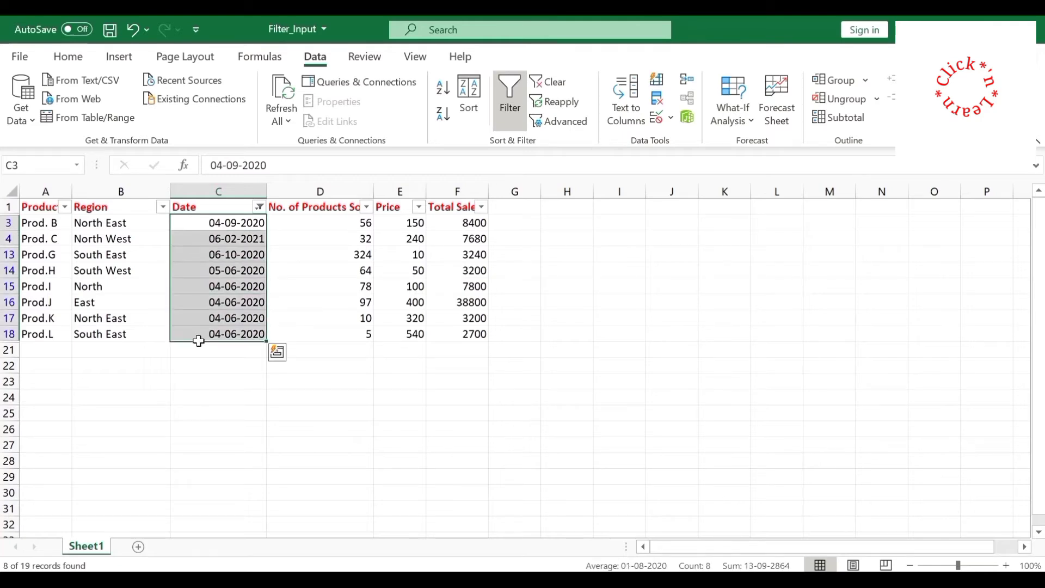
Step: Examine the Date column's filter options, including the date groups under 2021 and February and the available date filters
click(259, 207)
mouse_move(215, 352)
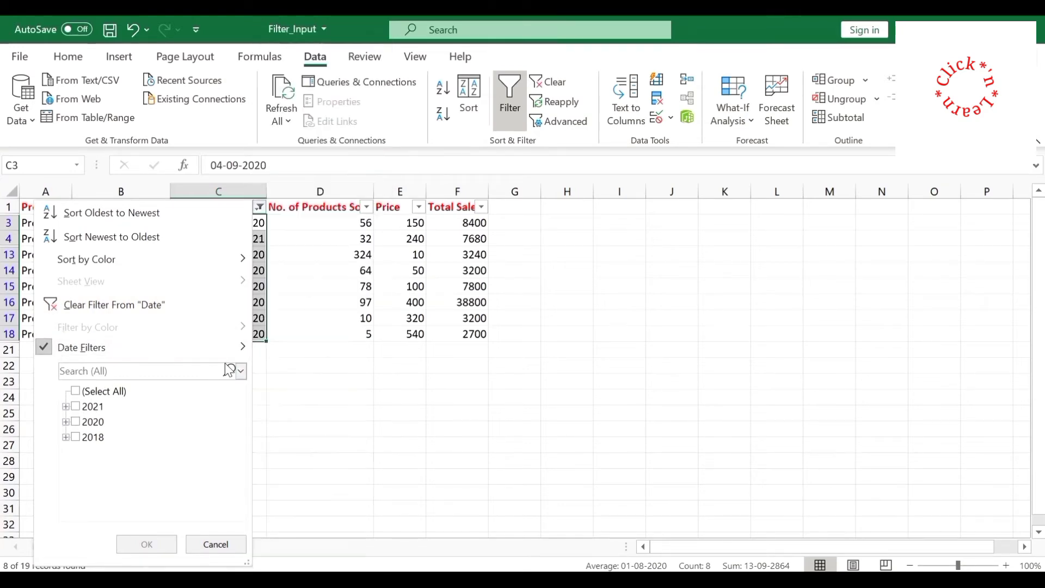
click(65, 407)
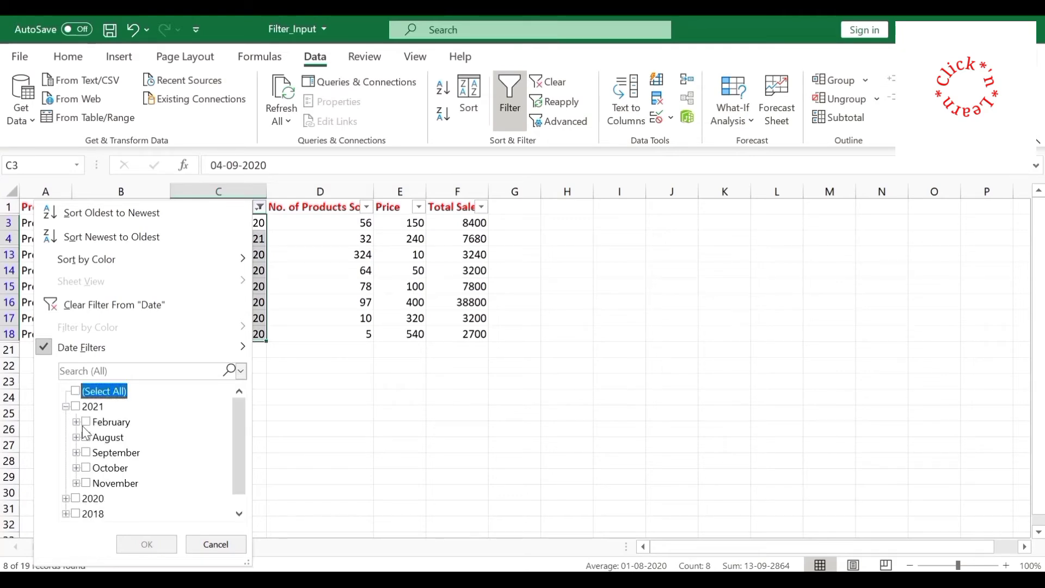
click(77, 422)
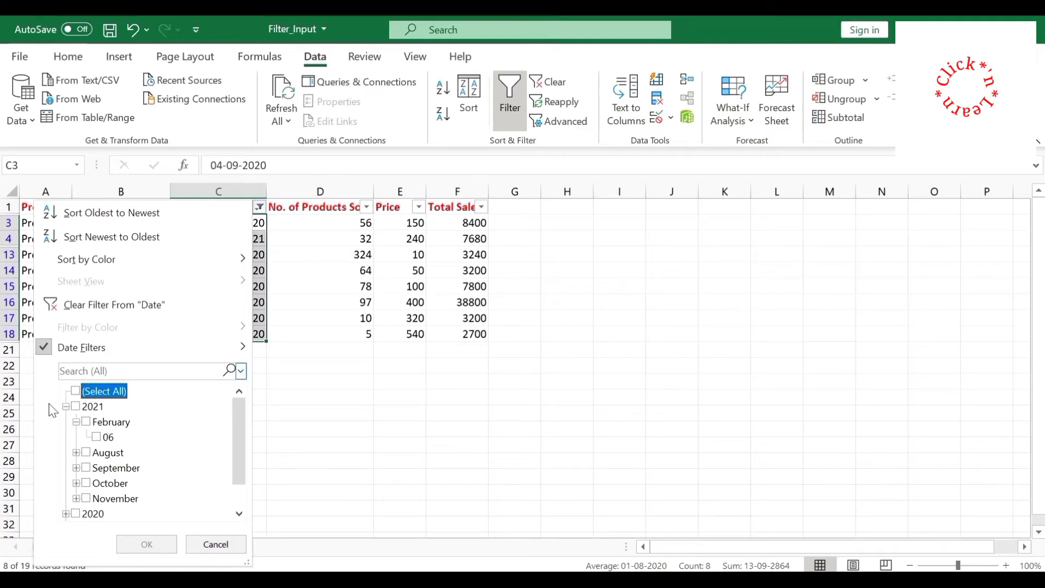
mouse_move(146, 348)
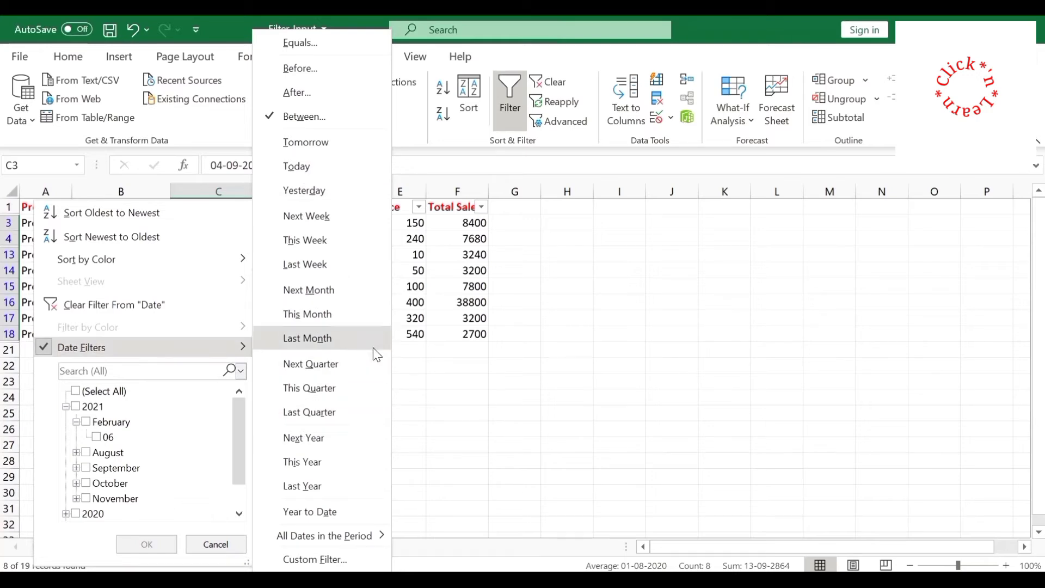
click(234, 541)
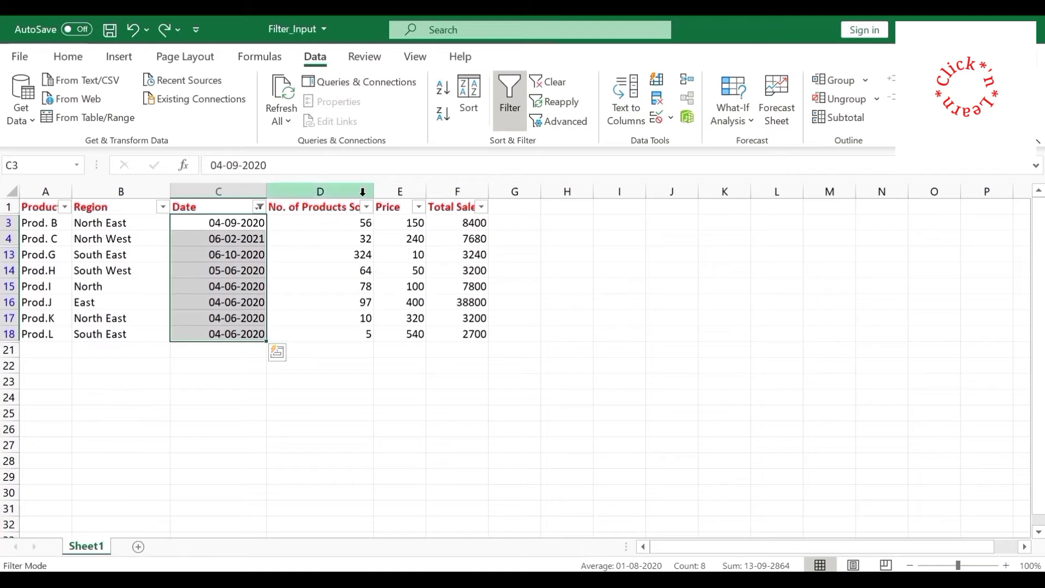
Step: Apply a number filter to Total Sales showing the top 10 items, and select the filtered sales values
click(482, 208)
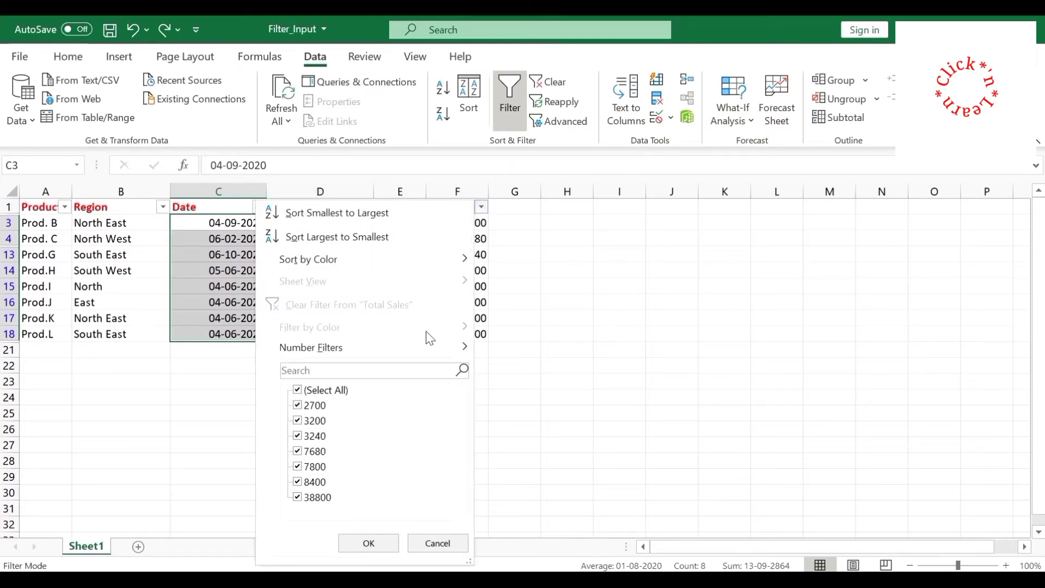
mouse_move(427, 346)
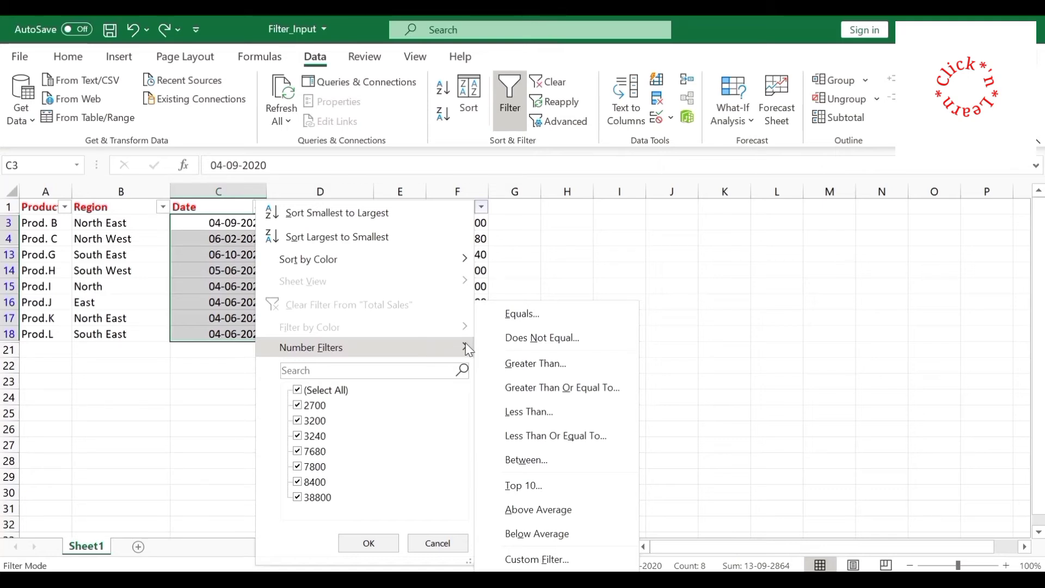
click(598, 497)
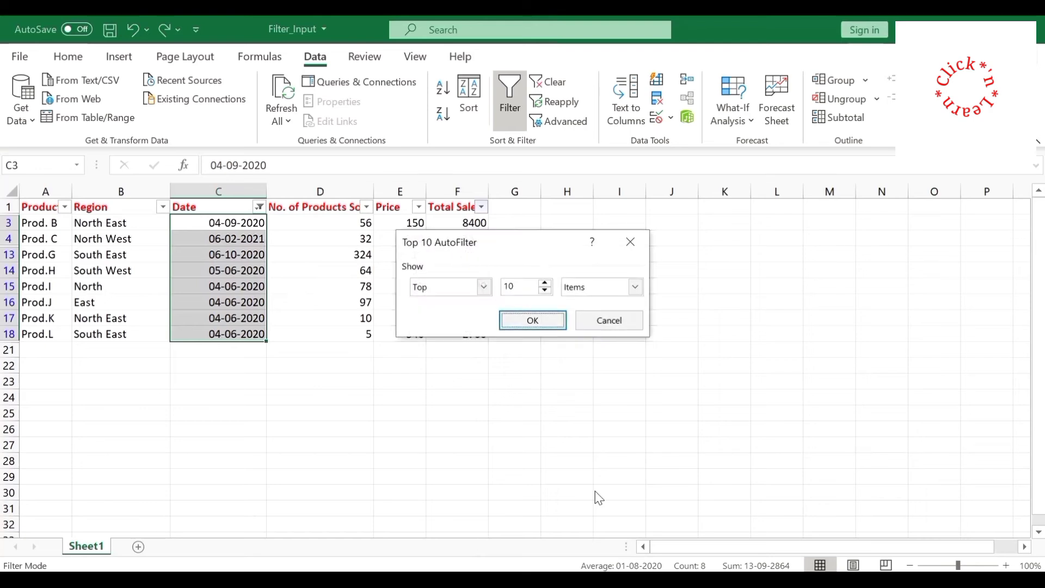
click(533, 320)
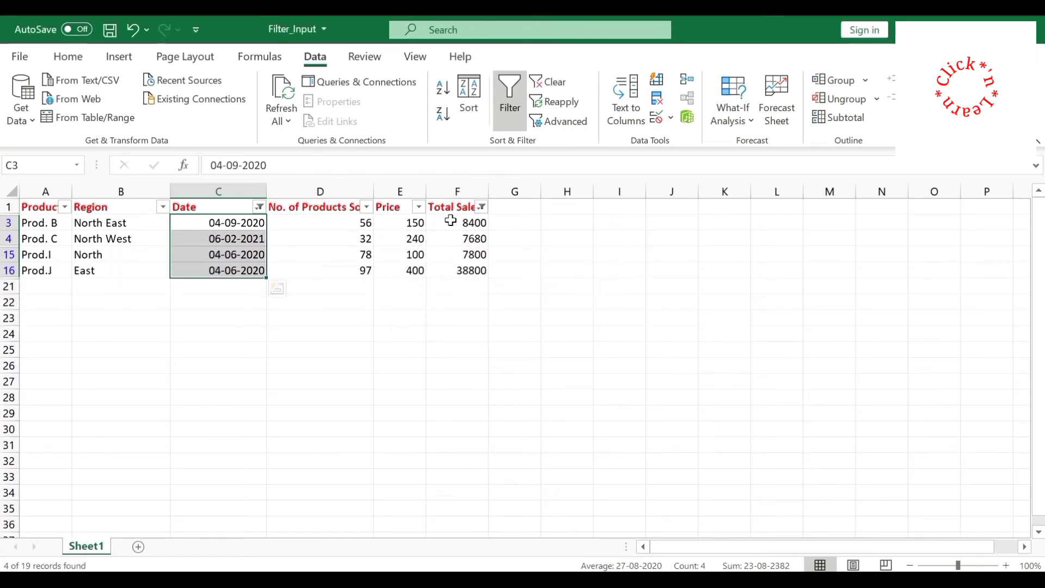
drag(453, 223, 457, 271)
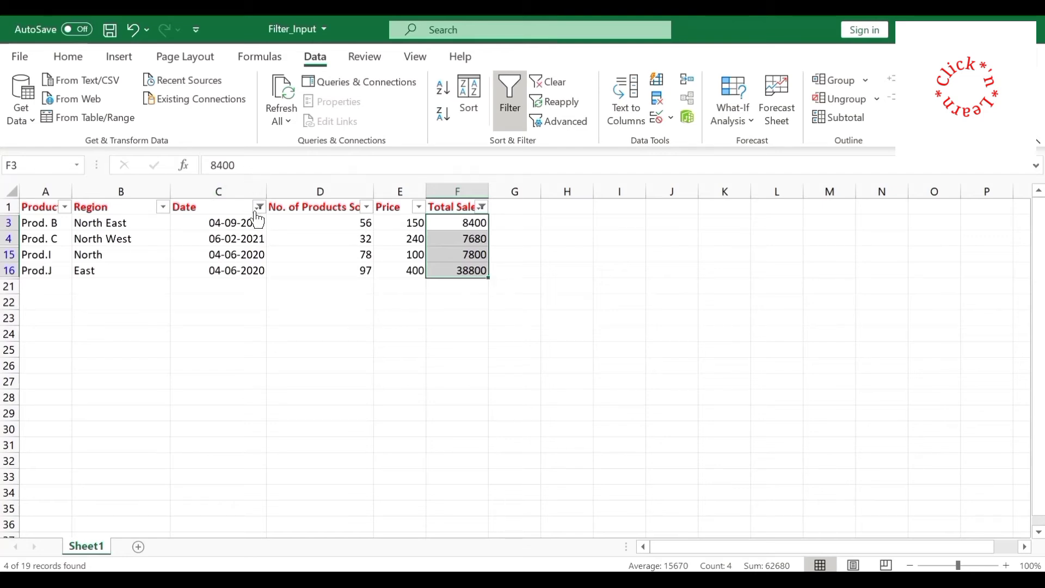
Step: Clear the filter from the Date column and select all the visible Total Sales values
click(260, 210)
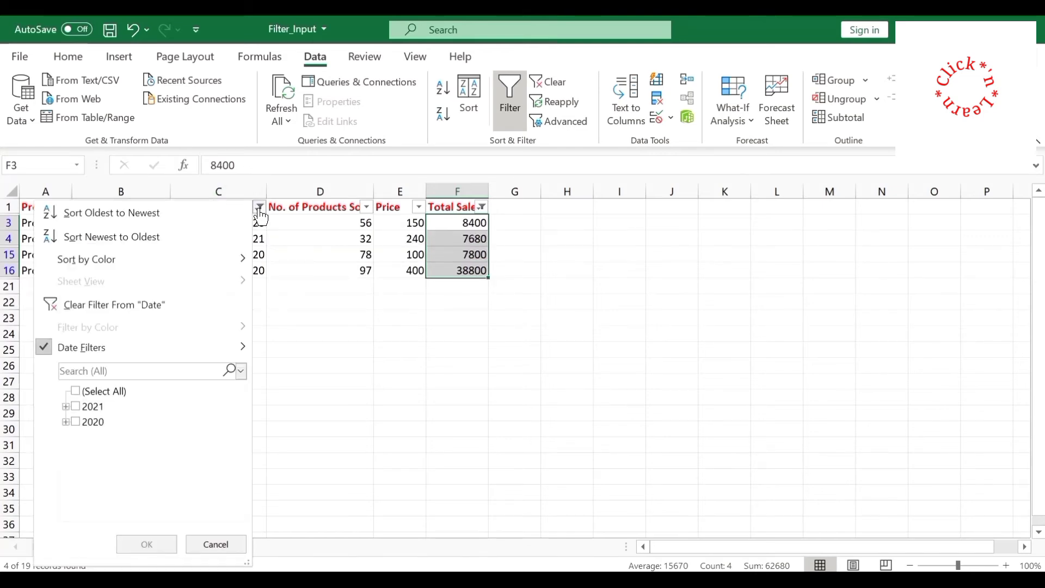
click(182, 305)
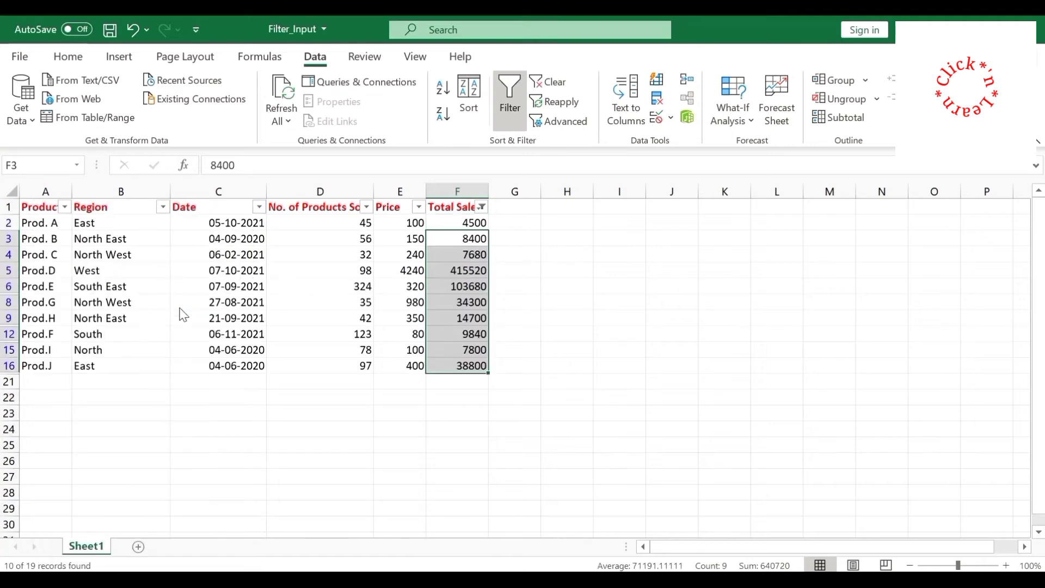
drag(452, 220, 457, 360)
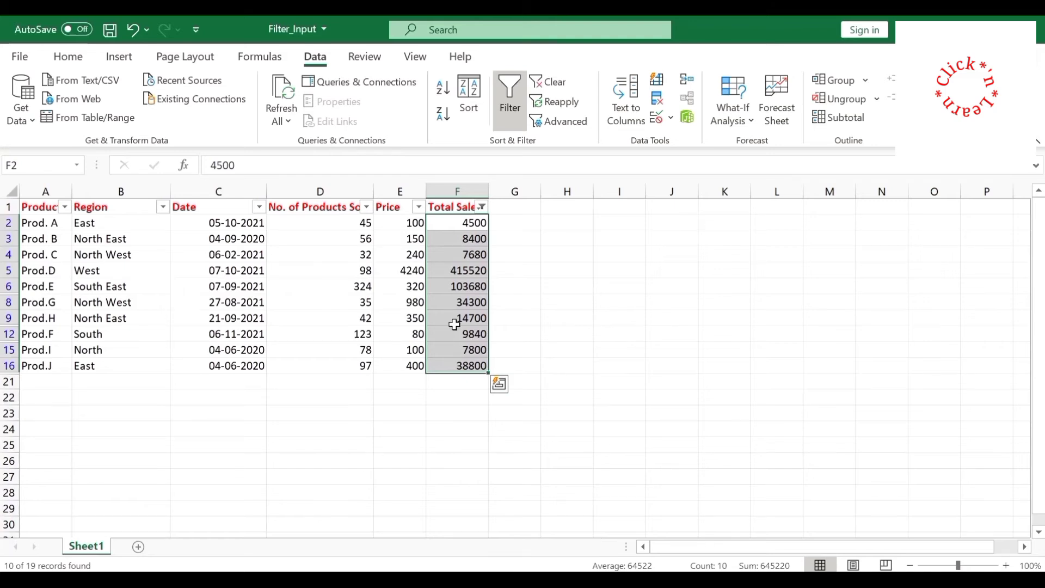
Step: Check the Total Sales column's number filter and clear options, and turn off filtering for the table
click(481, 207)
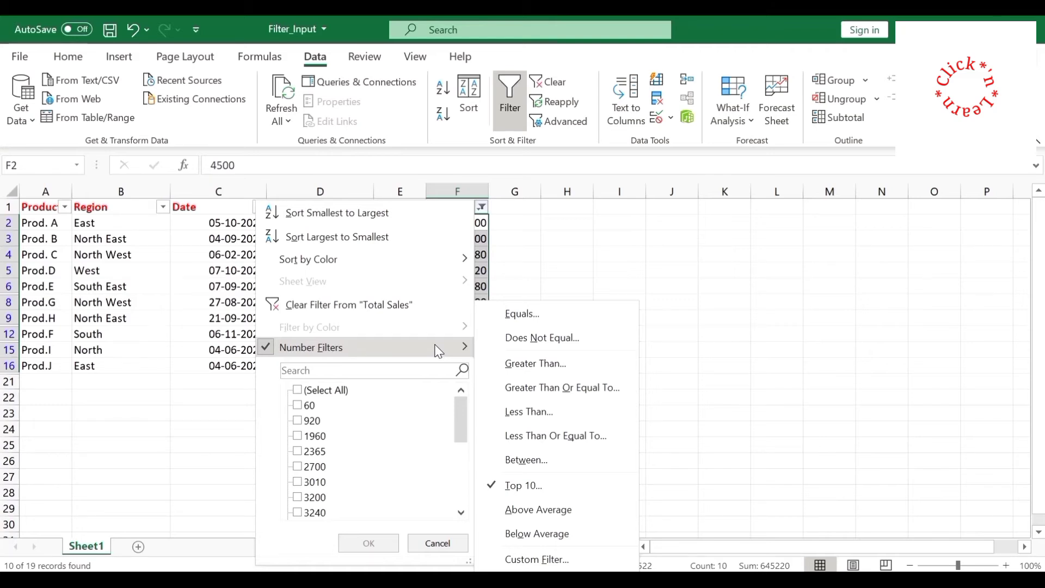
key(Escape)
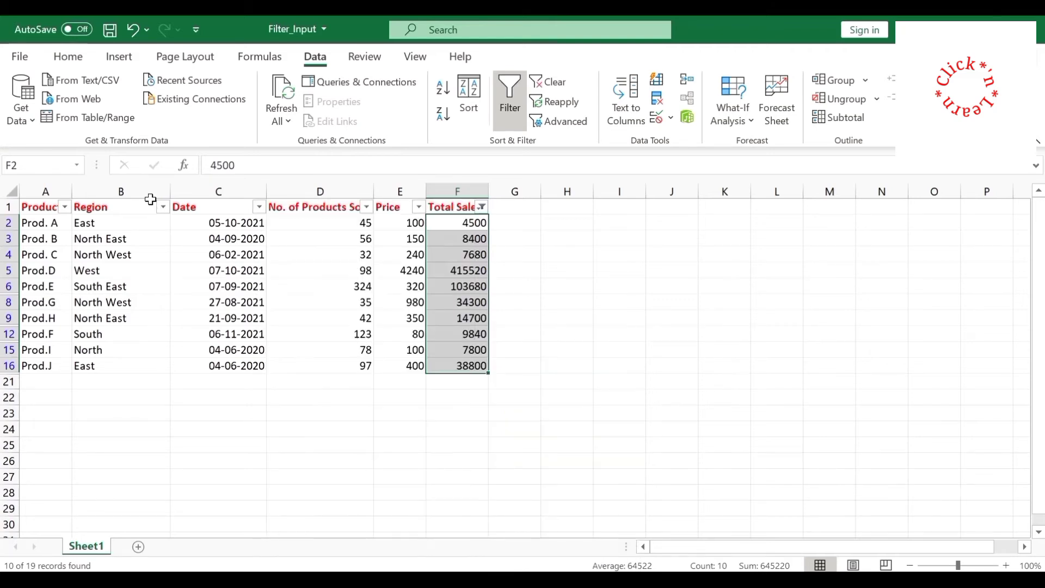
click(481, 207)
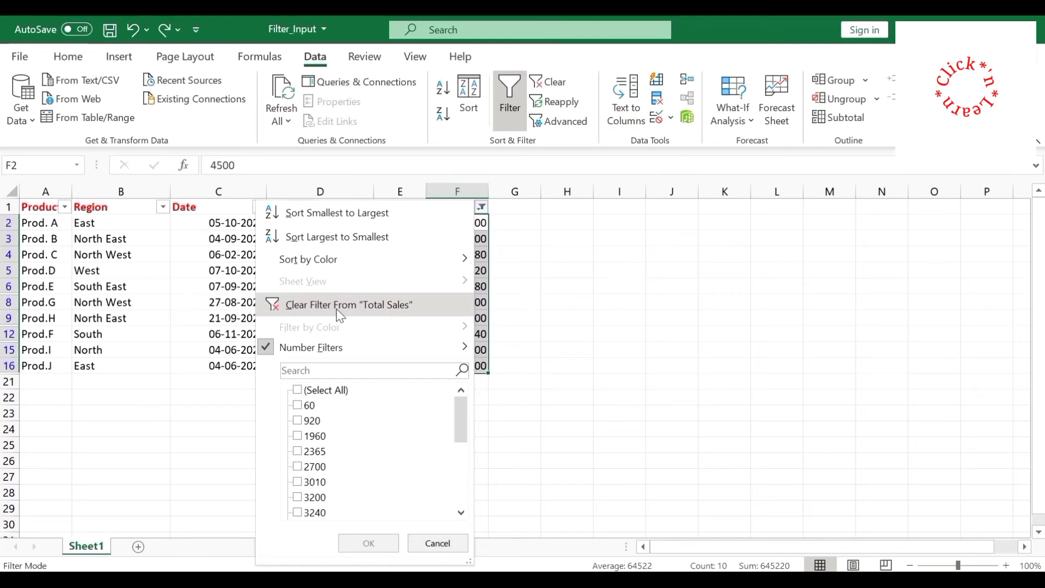
click(220, 301)
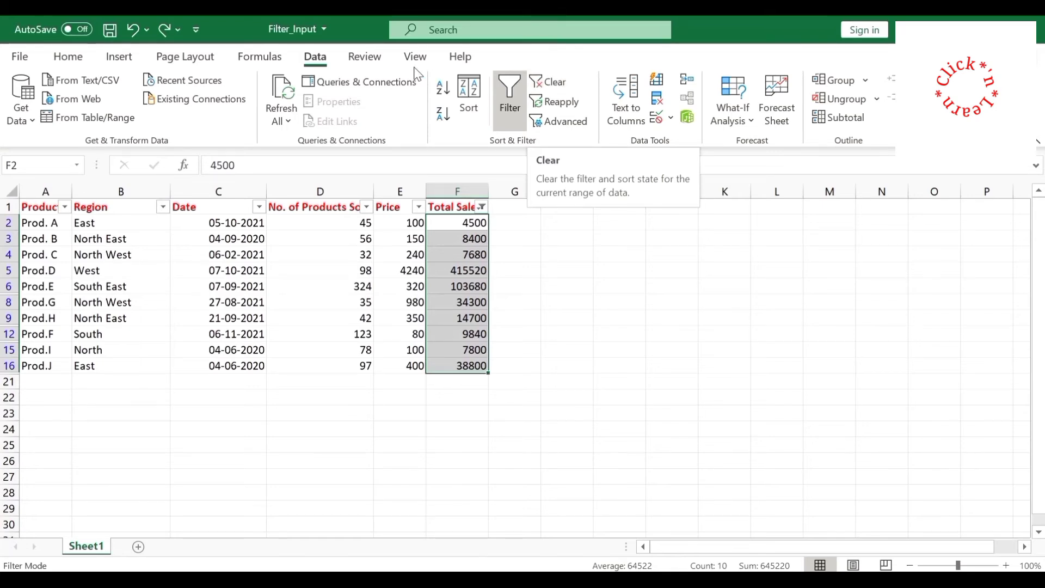
click(521, 114)
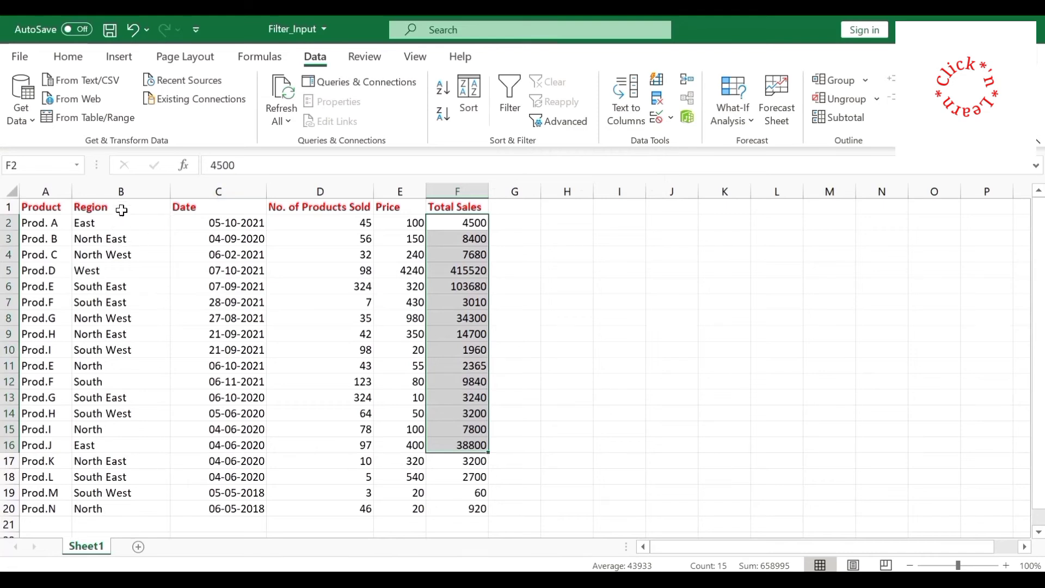
Step: Filter the table by the selected cell's value, using East in cell B2 of the Region column
click(141, 222)
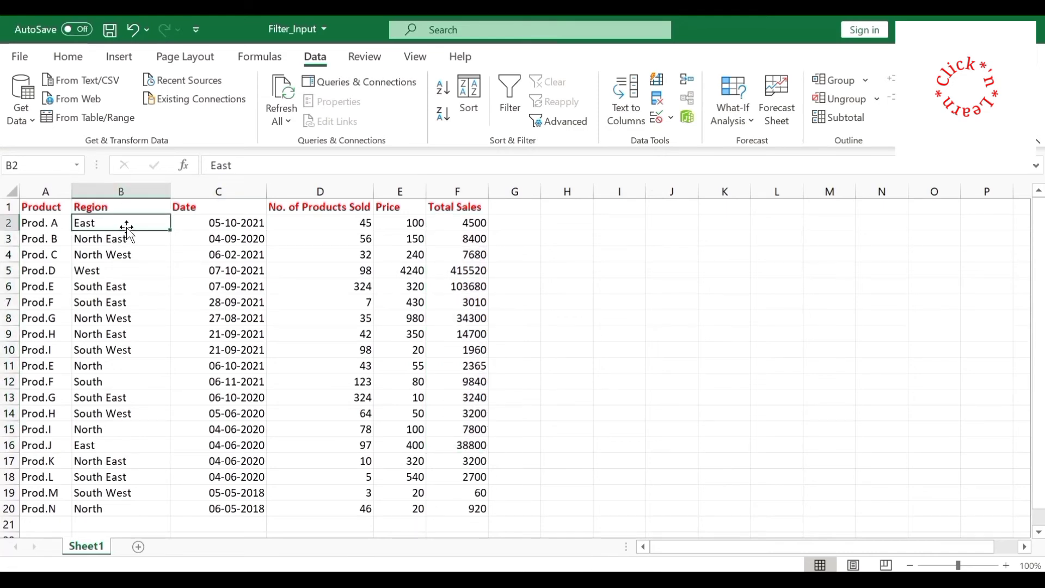
click(134, 272)
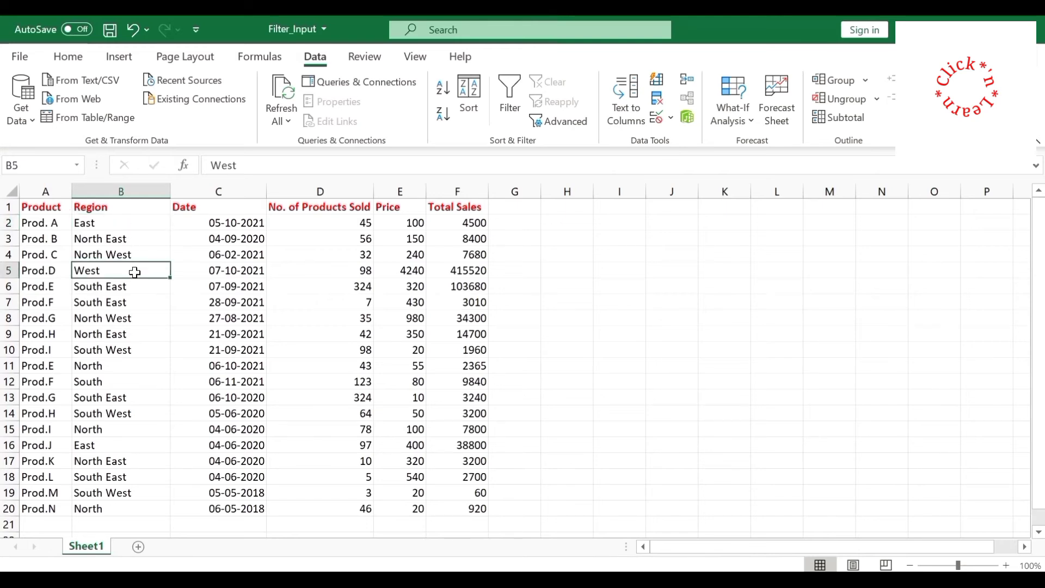
click(151, 221)
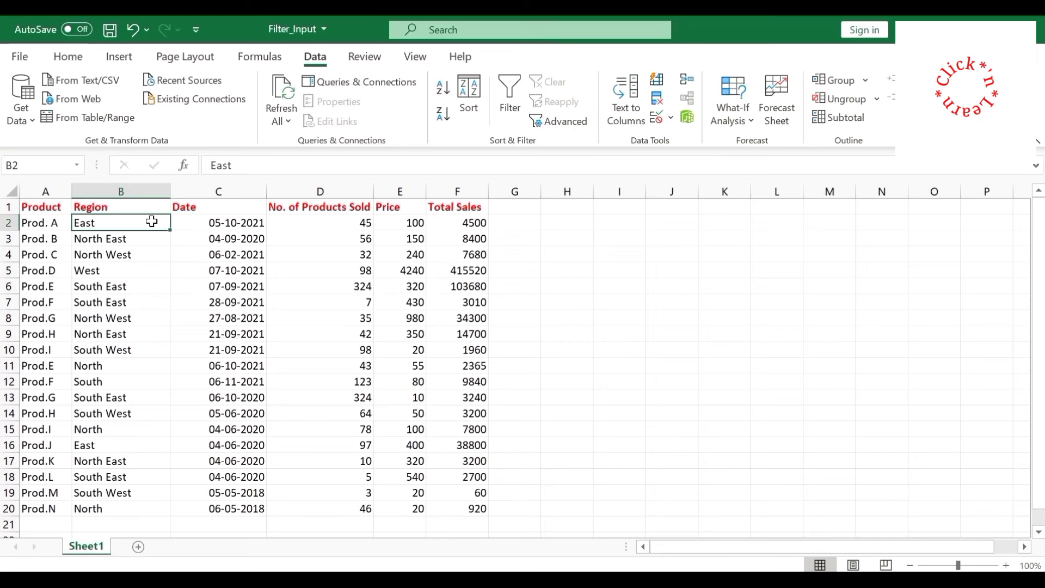
right_click(151, 221)
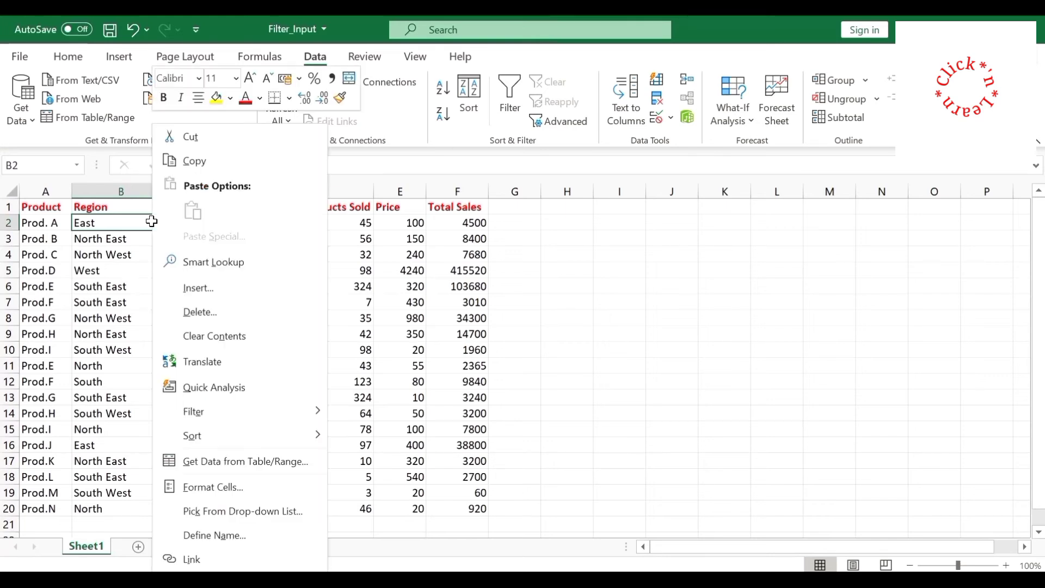
mouse_move(264, 413)
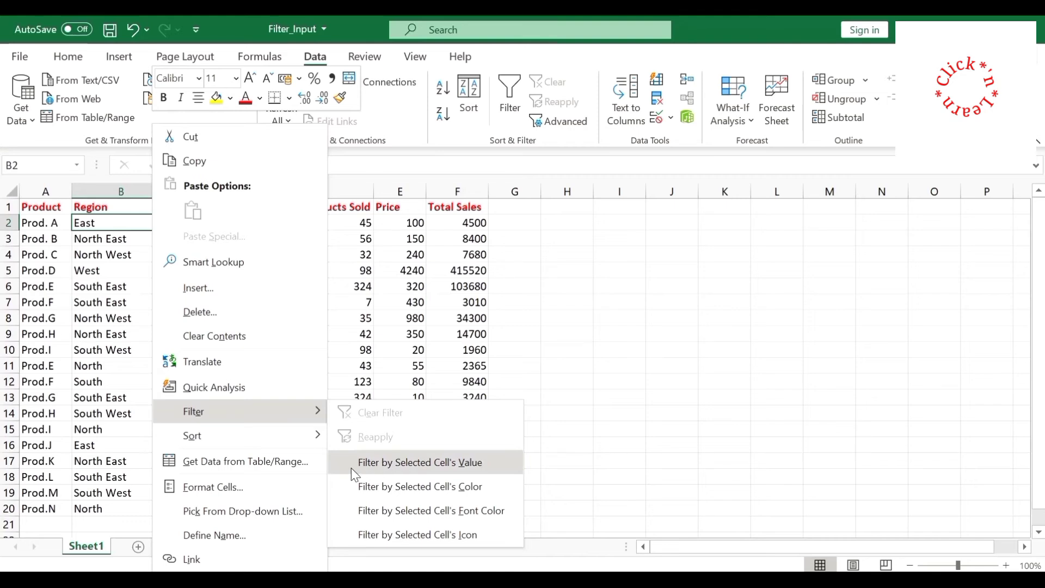
click(473, 465)
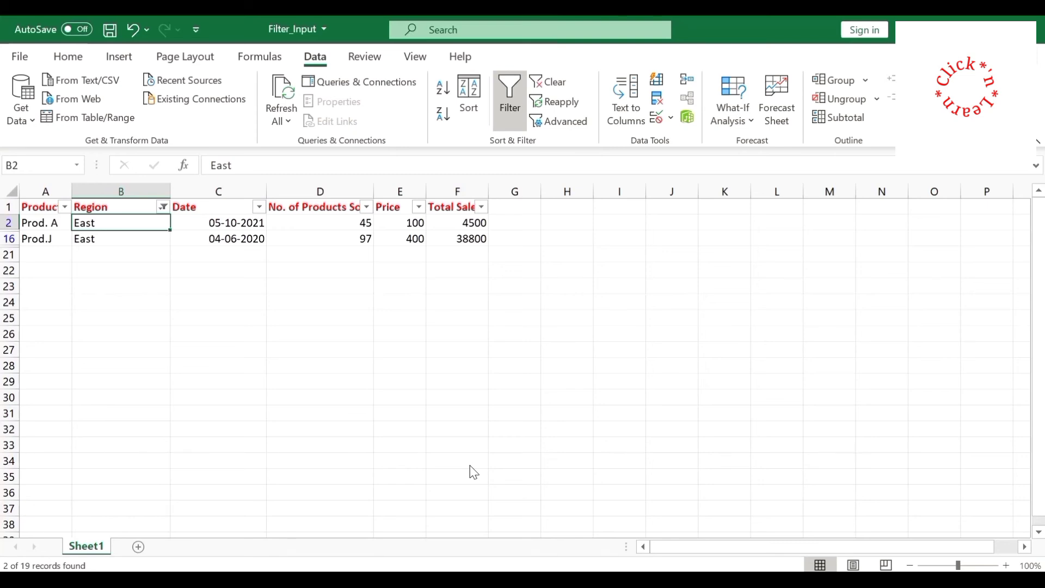
Step: Remove the active filter and turn filtering back on for the entire selected table A1:F20
key(alt+a)
key(t)
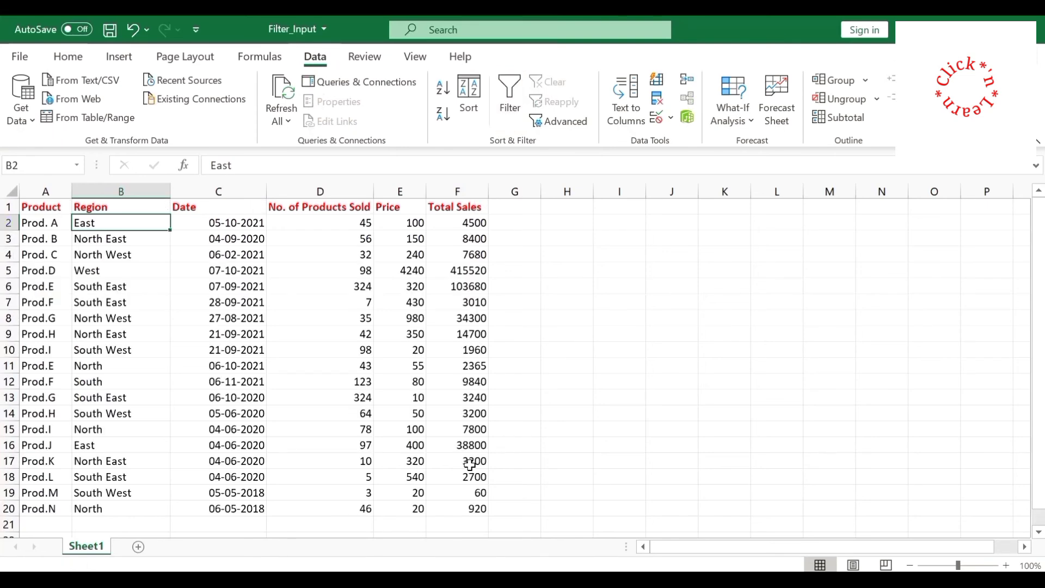
click(235, 385)
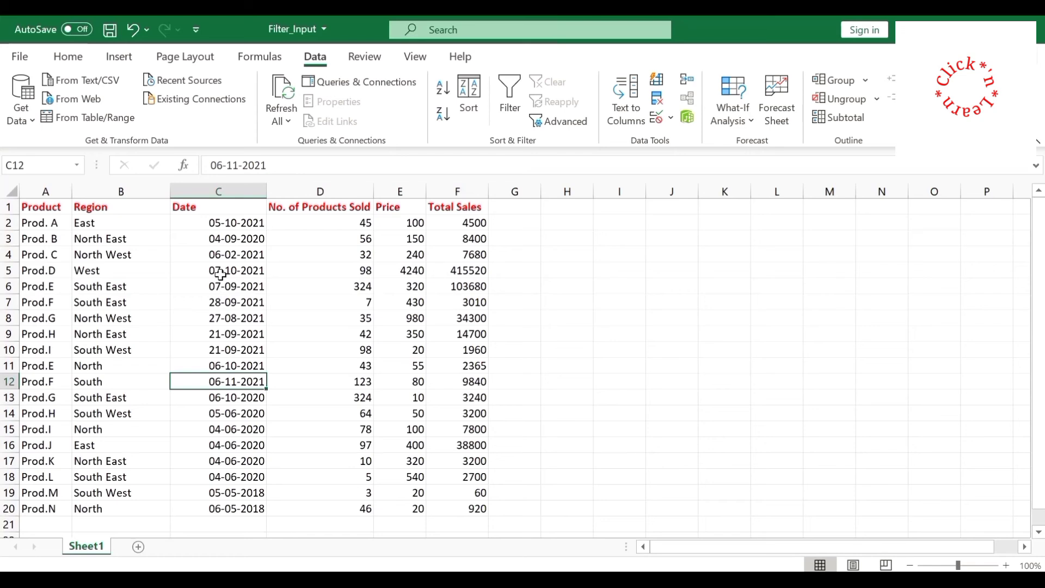
click(49, 206)
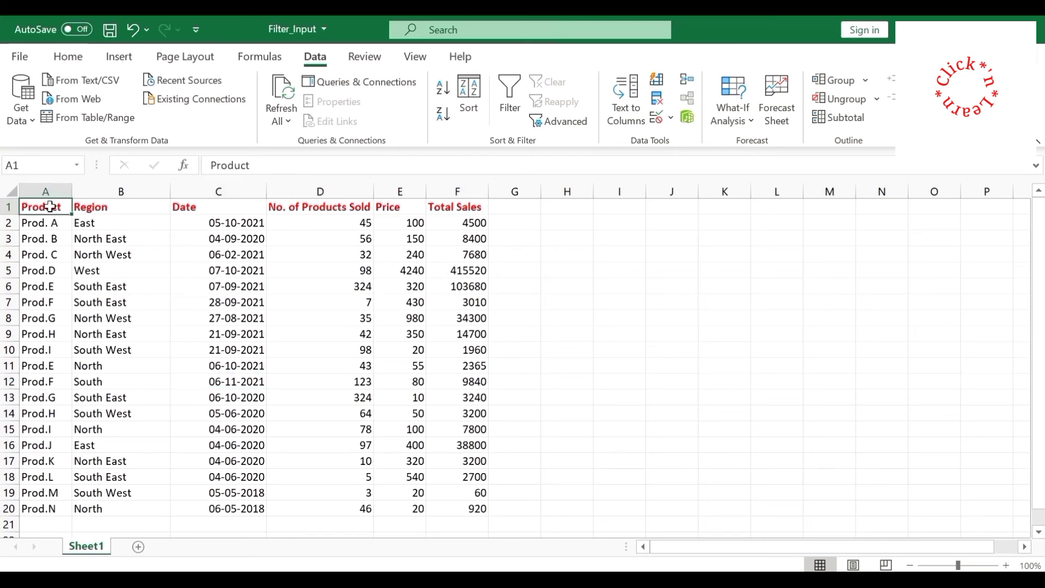
key(ctrl+shift+Down)
key(ctrl+shift+Right)
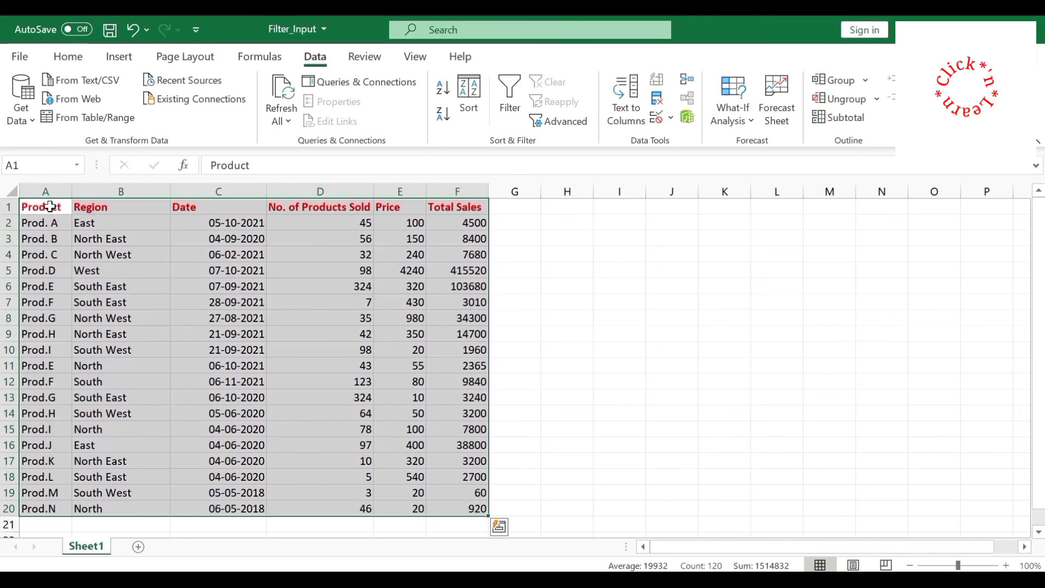
key(alt+a)
key(t)
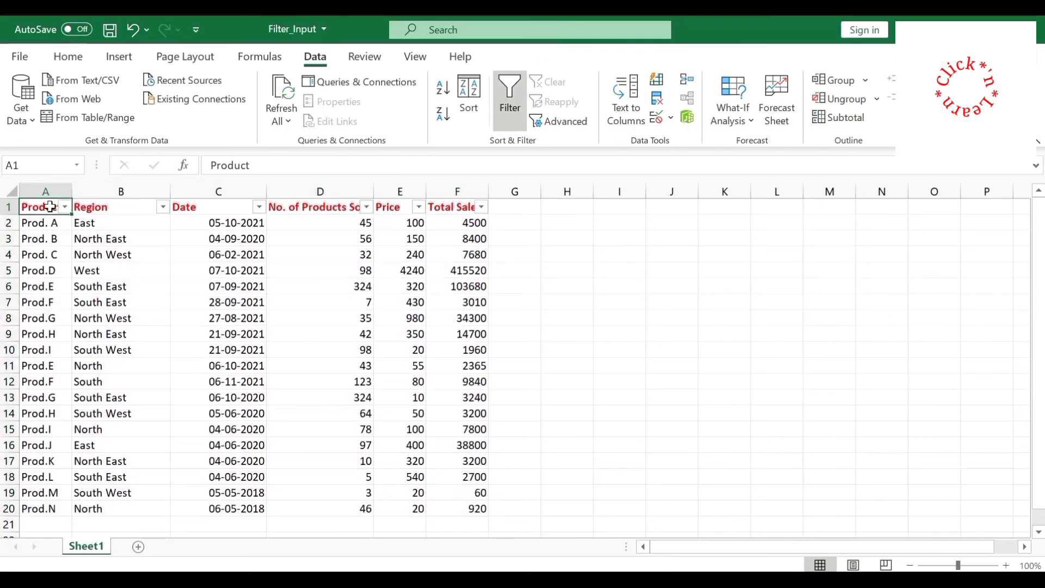
Step: Filter the Region column to East only by deselecting all values and choosing East in its value list
key(Right)
key(alt+Down)
key(Down)
key(Down)
key(Down)
key(Down)
key(Down)
key(Down)
key(space)
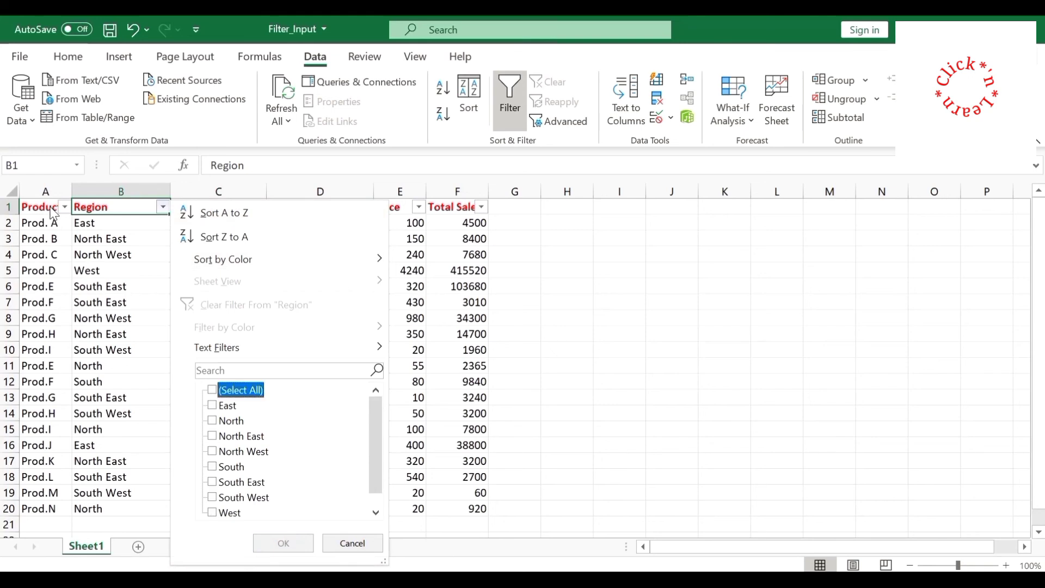
key(Down)
key(space)
key(Return)
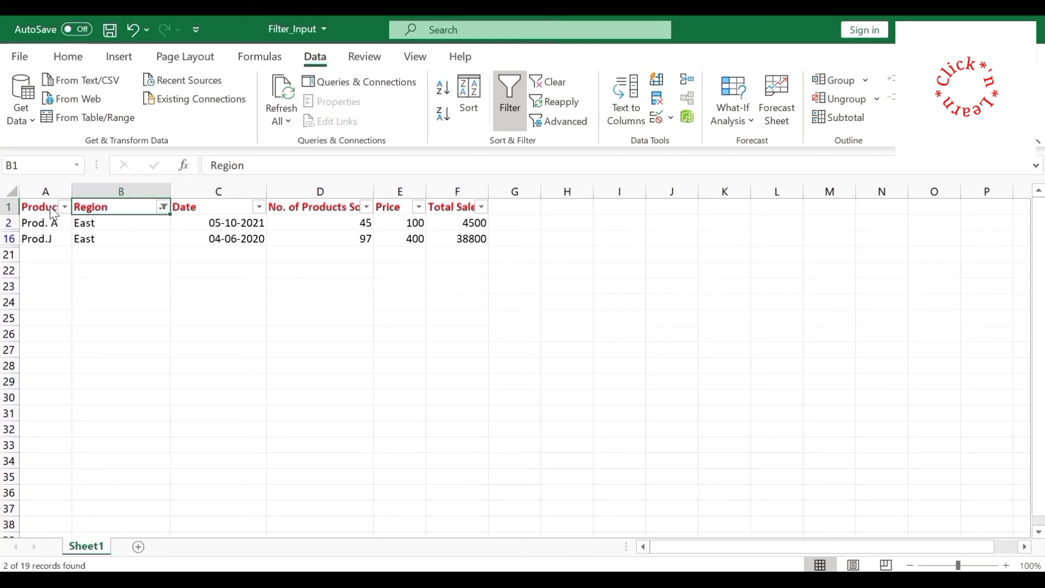
Step: Select only the visible cells of the filtered table, including its headers, and copy them
click(50, 206)
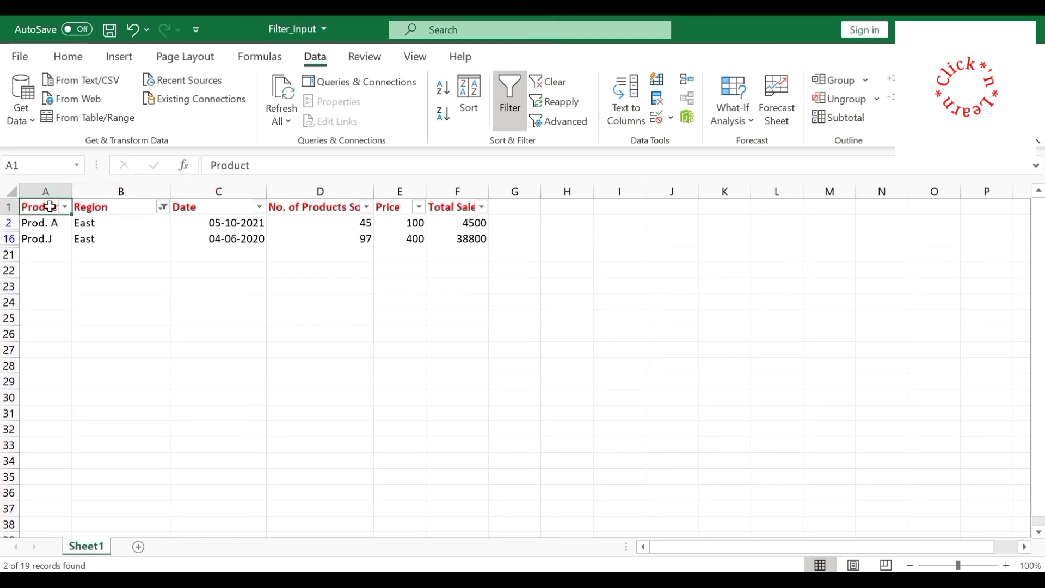
key(ctrl+shift+Down)
key(ctrl+shift+Right)
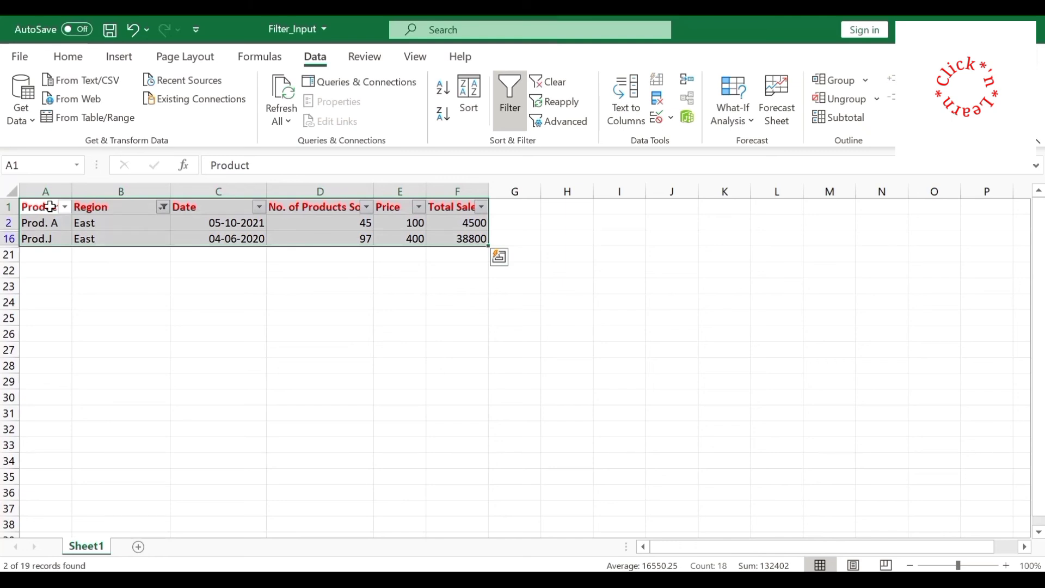
key(alt+semicolon)
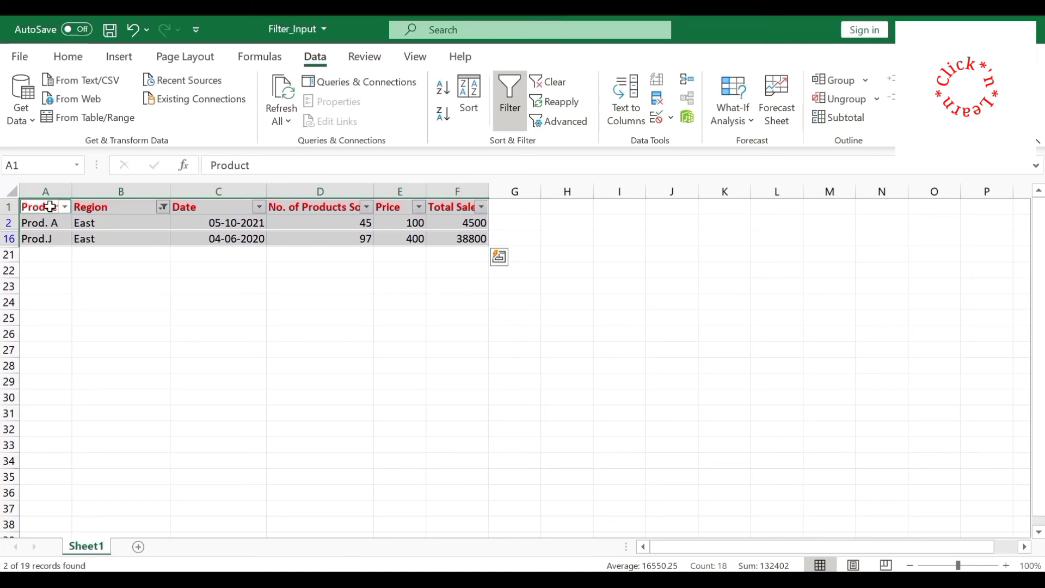
key(ctrl+c)
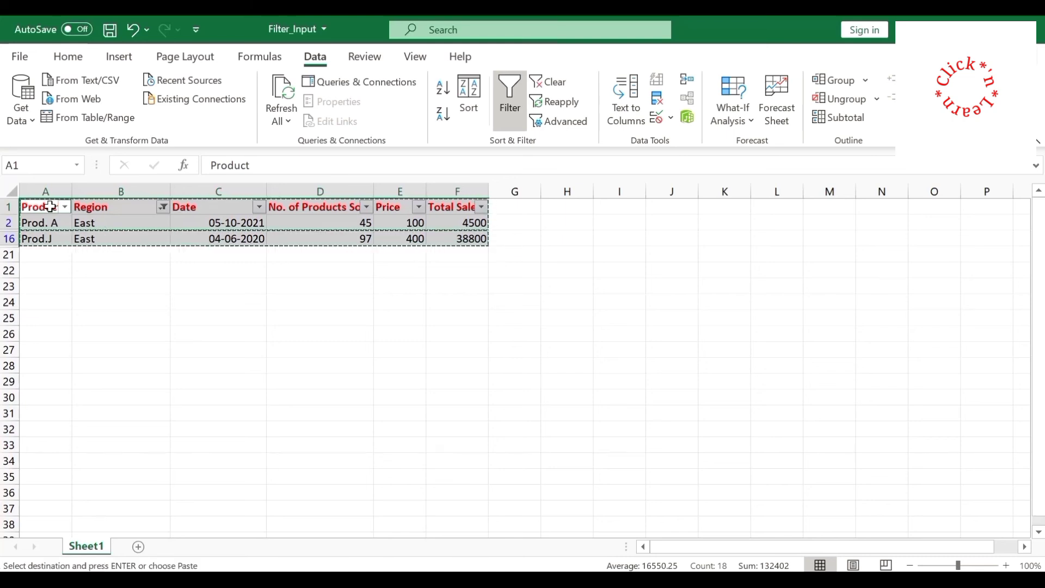
Step: Paste the copied rows at A1 of a new sheet with the Date column autofitted, and return to Sheet1
click(139, 546)
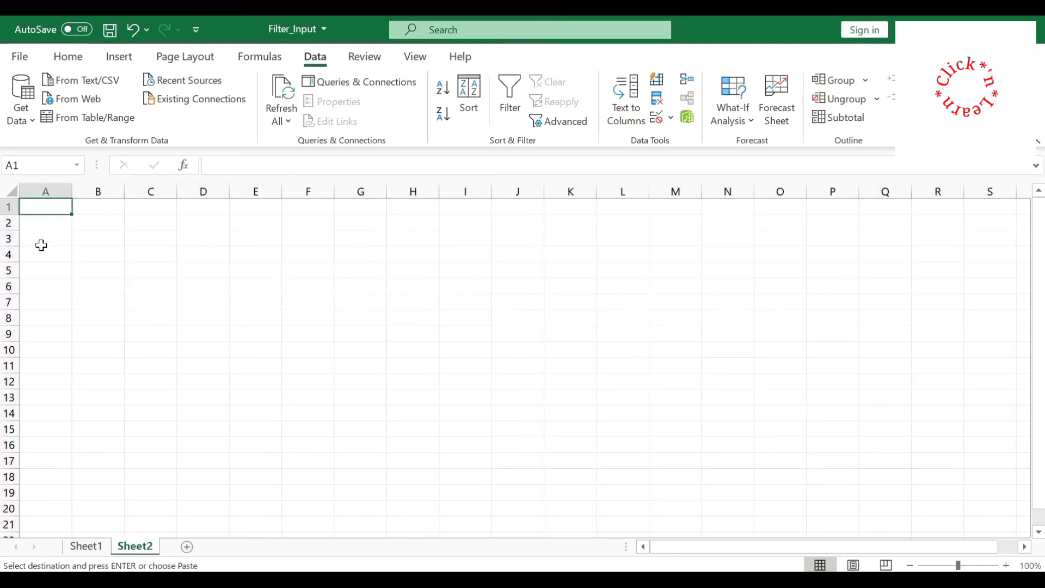
key(ctrl+v)
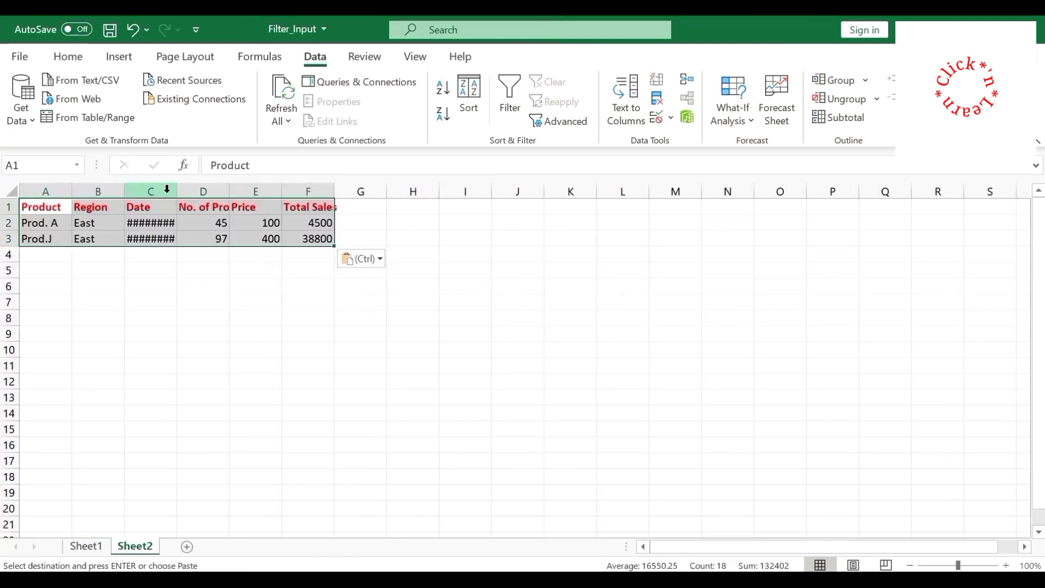
double_click(176, 191)
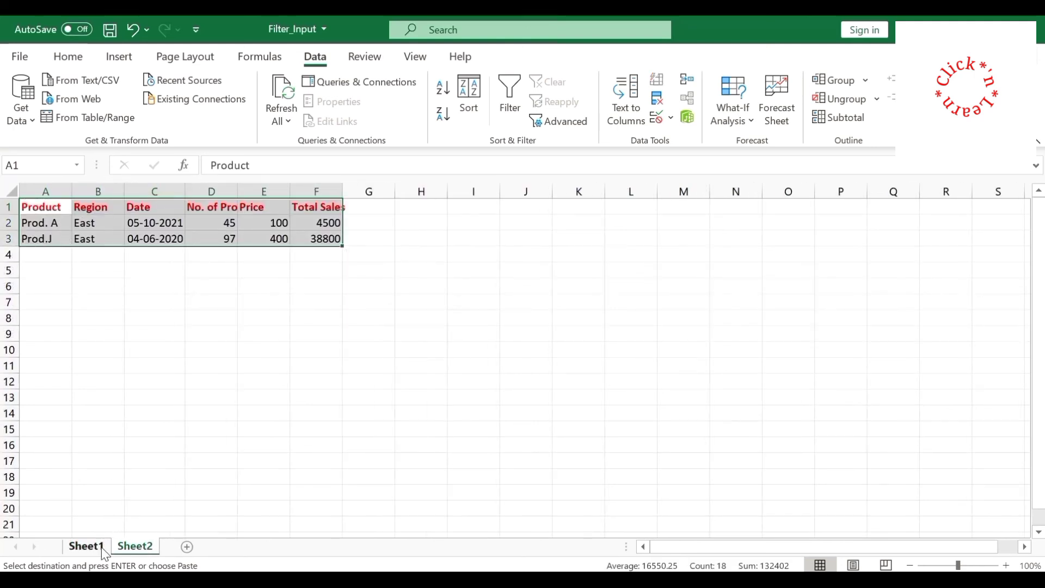
click(87, 546)
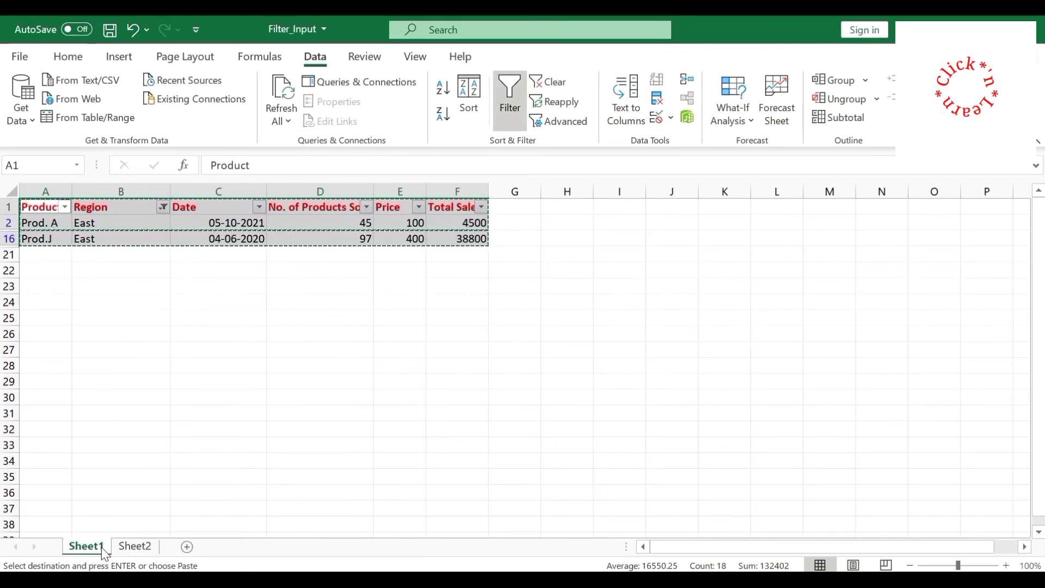